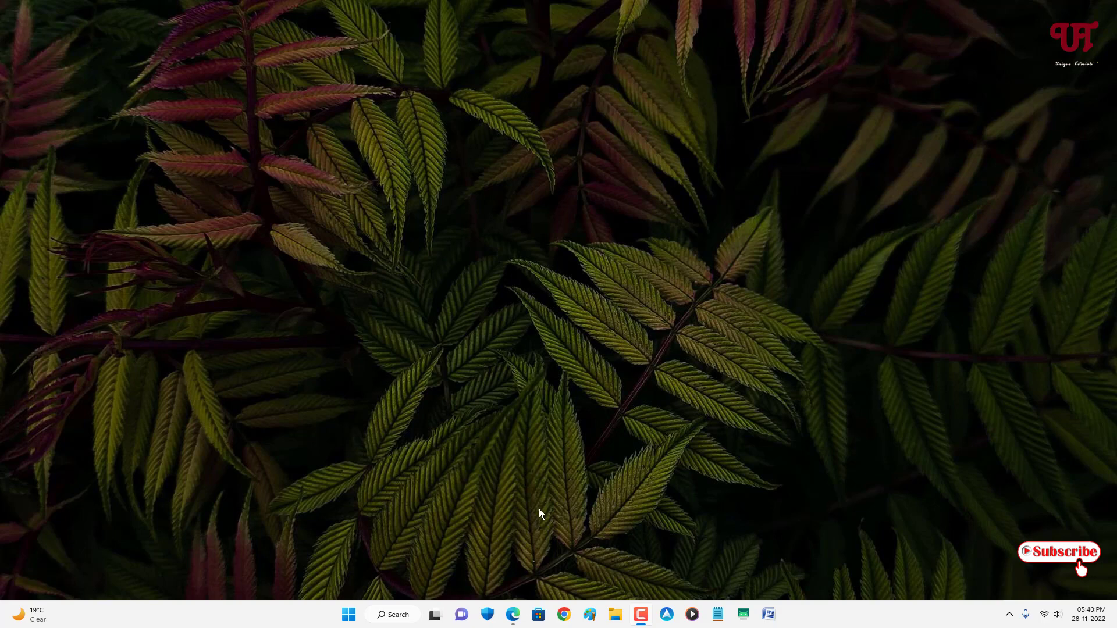
# Open aText's page on trankynam.com from the web search results, download the Windows version and show aTextSetup.zip in its folder
pyautogui.click(512, 615)
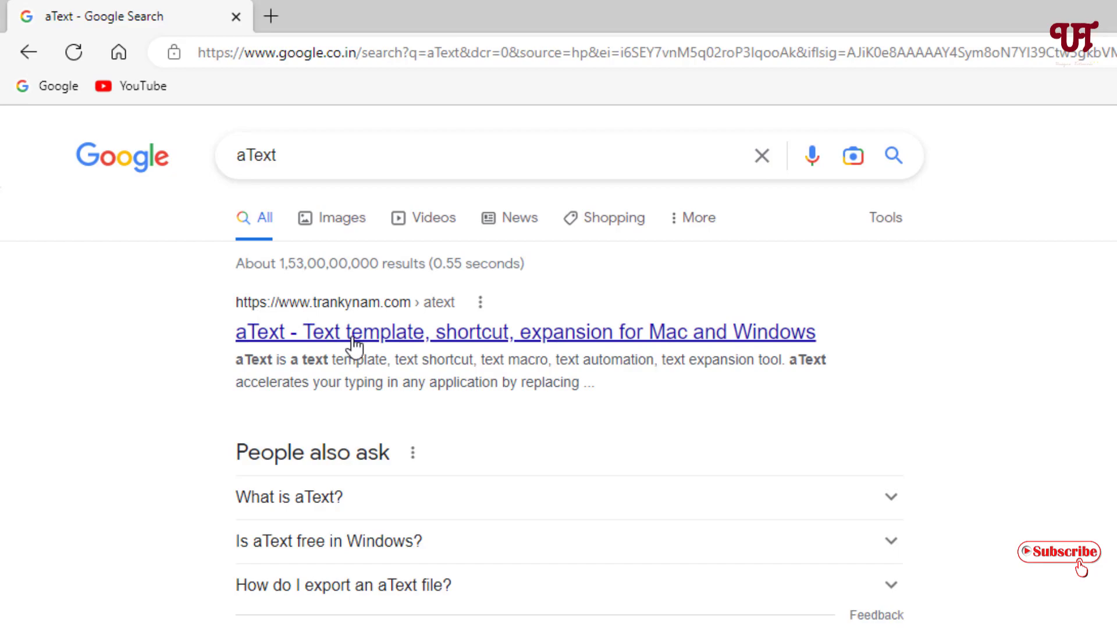
pyautogui.click(355, 344)
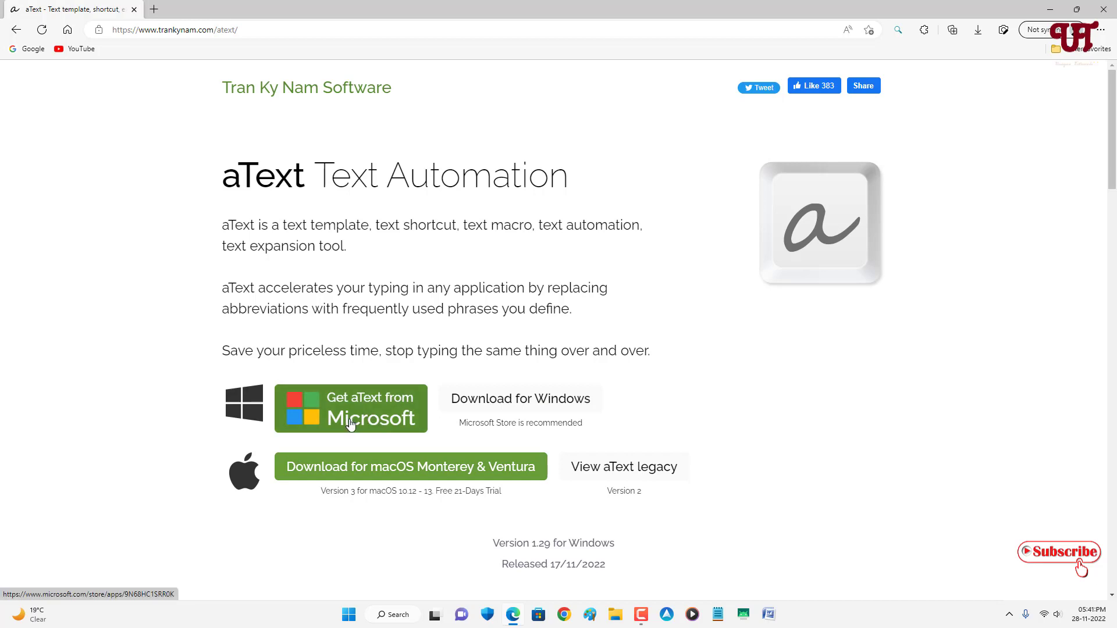
pyautogui.click(507, 407)
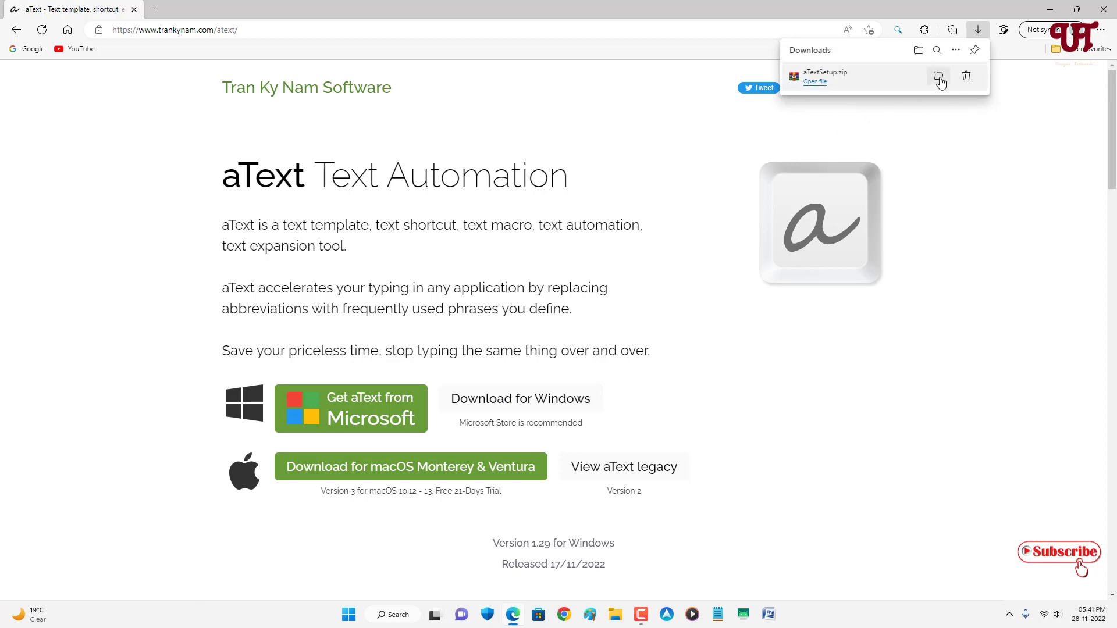
pyautogui.click(937, 76)
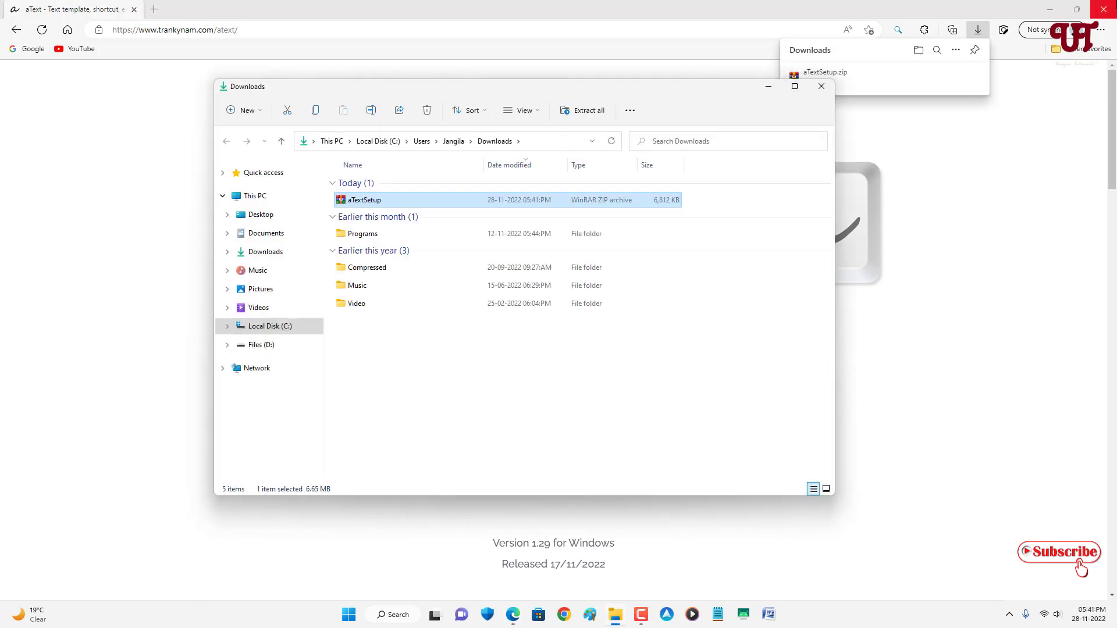
pyautogui.click(1103, 9)
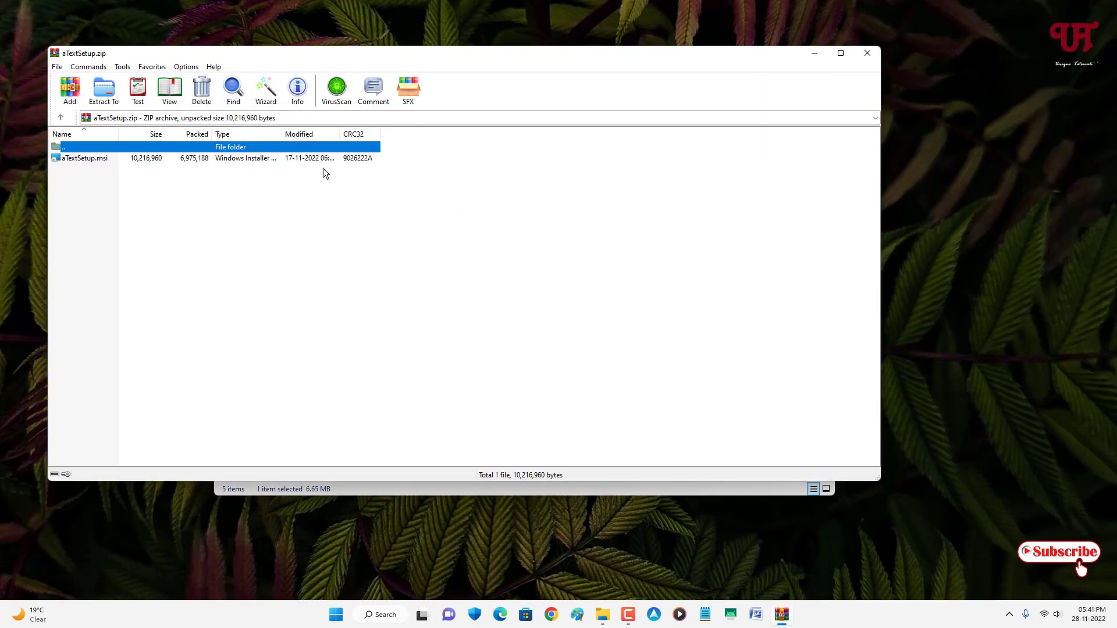
# Extract aTextSetup.zip into an aTextSetup folder in Downloads, keeping the default extraction options
pyautogui.click(100, 86)
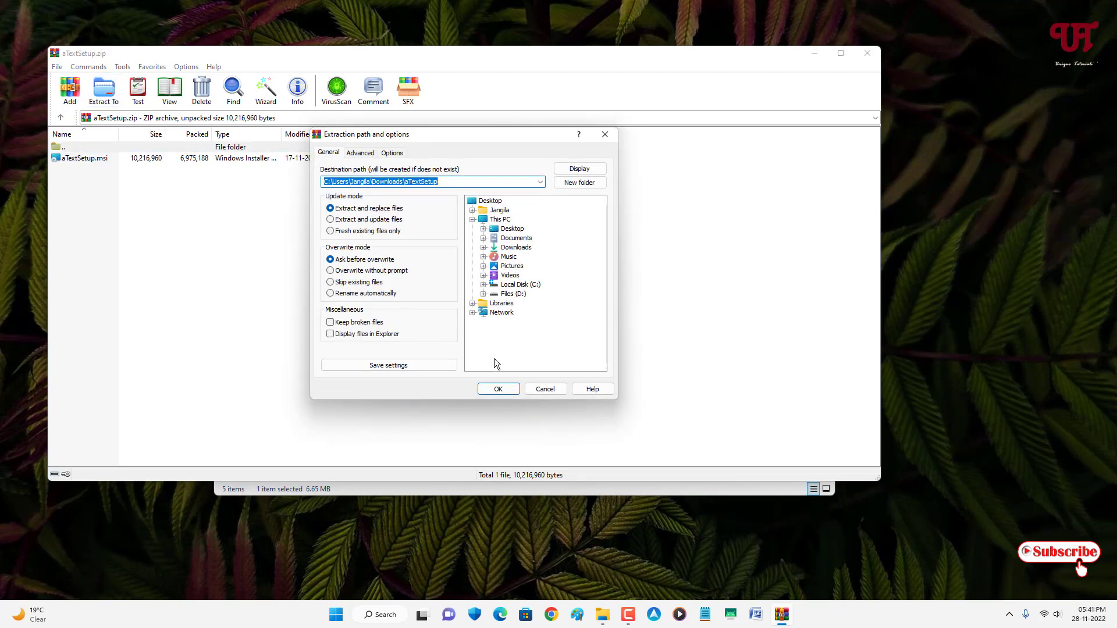
pyautogui.click(508, 392)
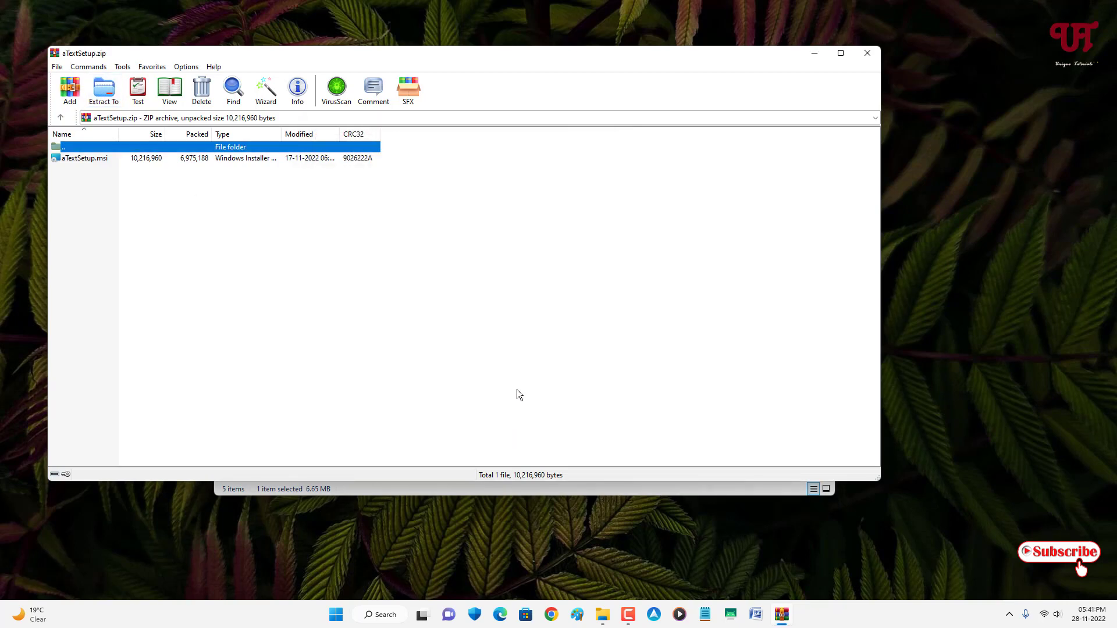
pyautogui.click(868, 53)
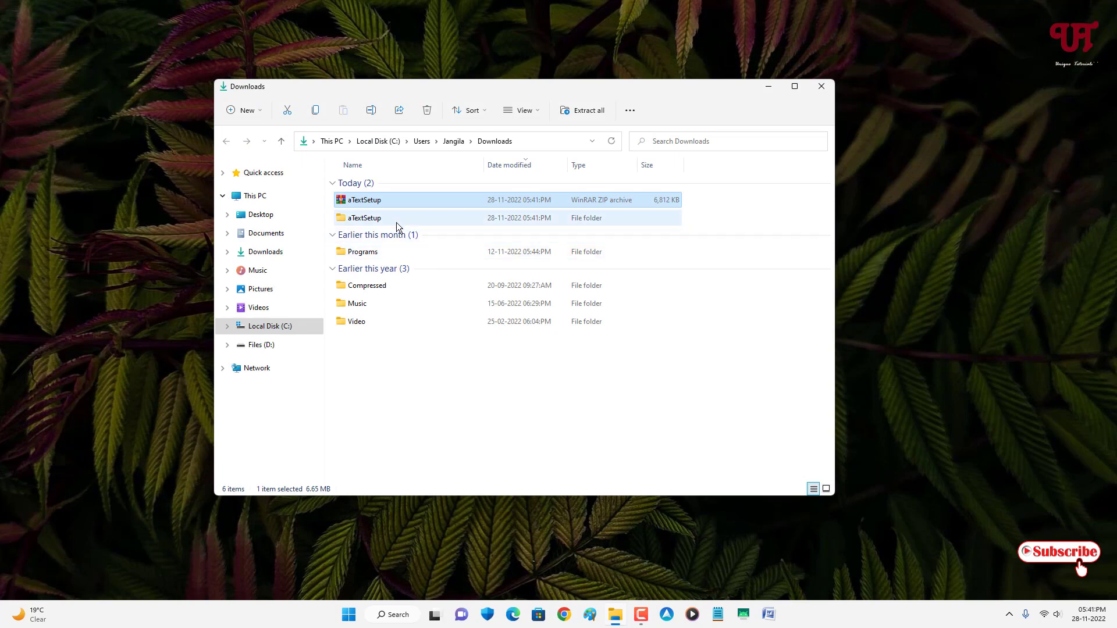
# Run the extracted aTextSetup installer, install aText in the default folder and launch it on completion
pyautogui.doubleClick(370, 220)
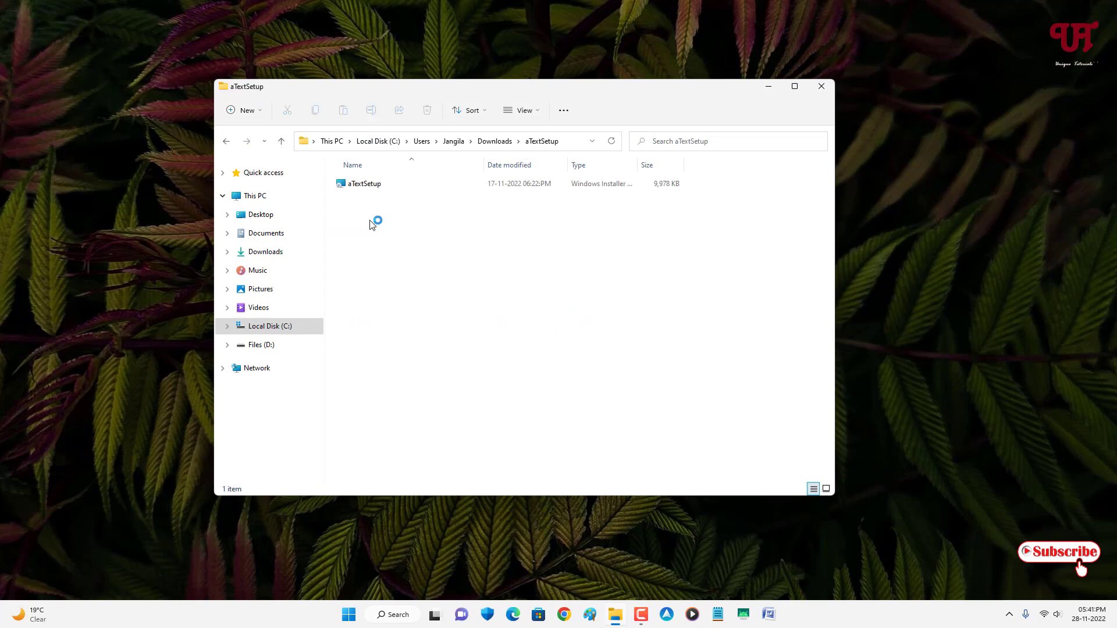
pyautogui.doubleClick(356, 184)
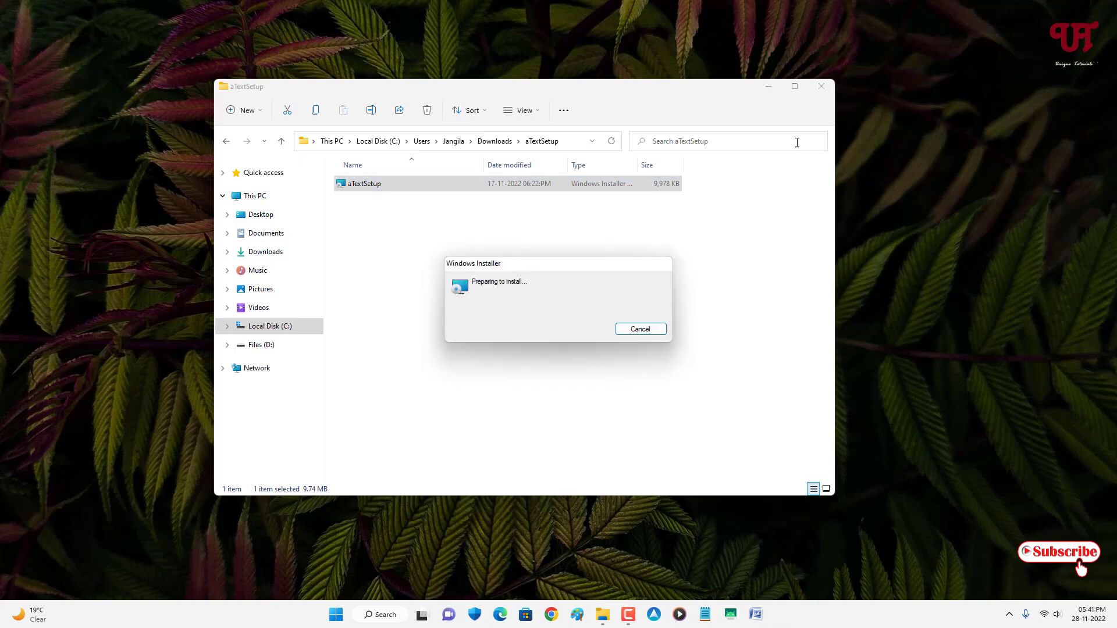
pyautogui.click(822, 87)
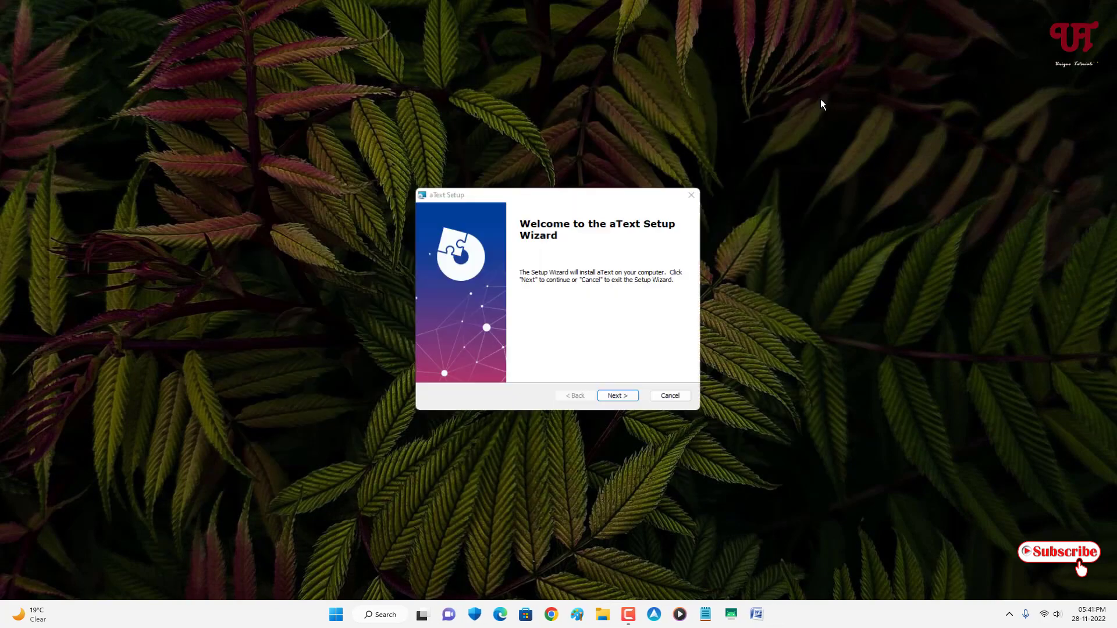
pyautogui.click(632, 396)
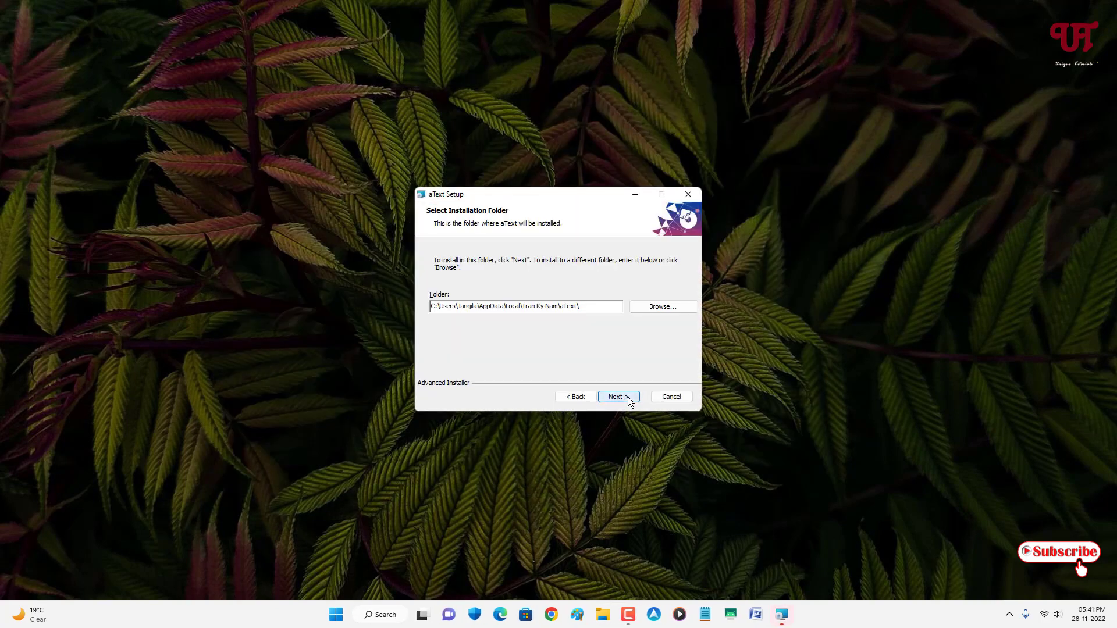
pyautogui.click(631, 397)
pyautogui.click(627, 397)
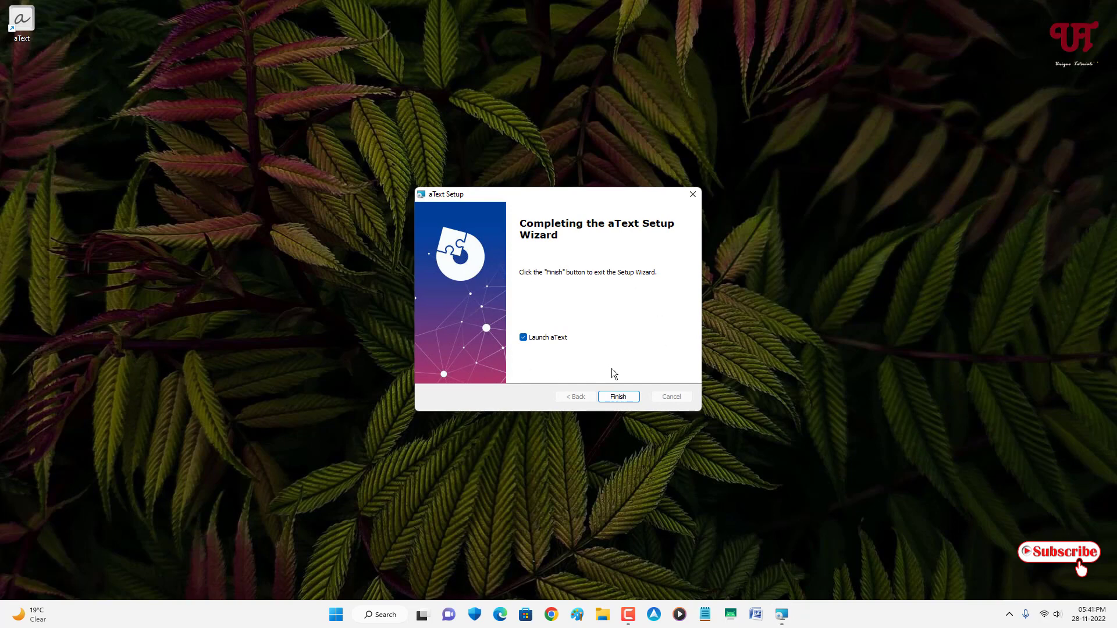
pyautogui.click(623, 399)
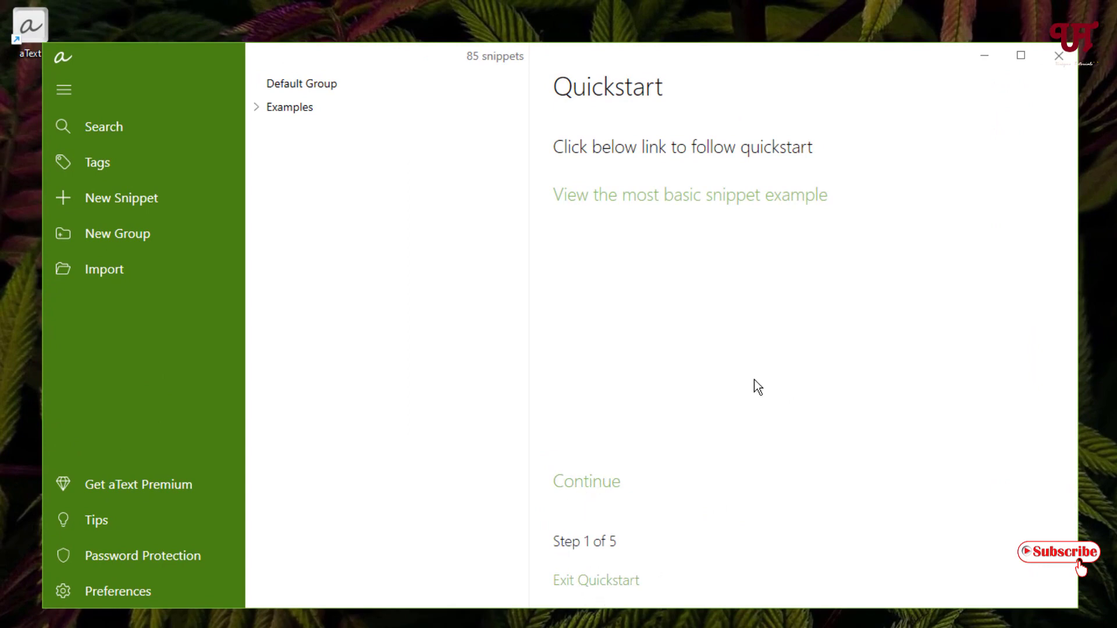
# Advance the Quickstart to step 2, test the tyvm abbreviation in Notepad and close Notepad without saving
pyautogui.click(598, 492)
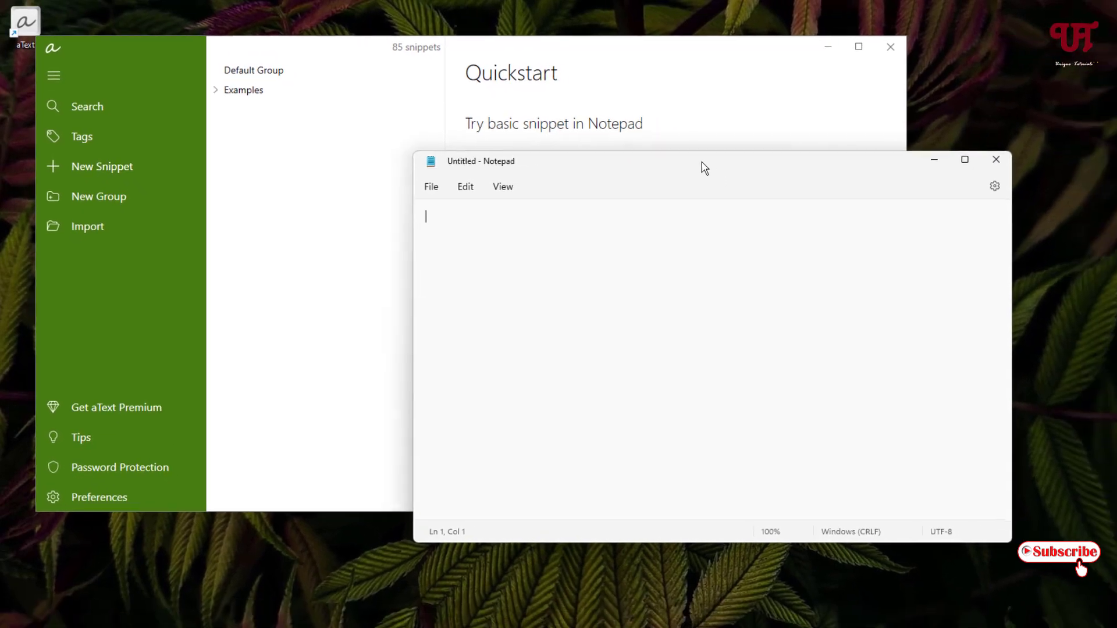
pyautogui.moveTo(704, 167); pyautogui.dragTo(793, 227)
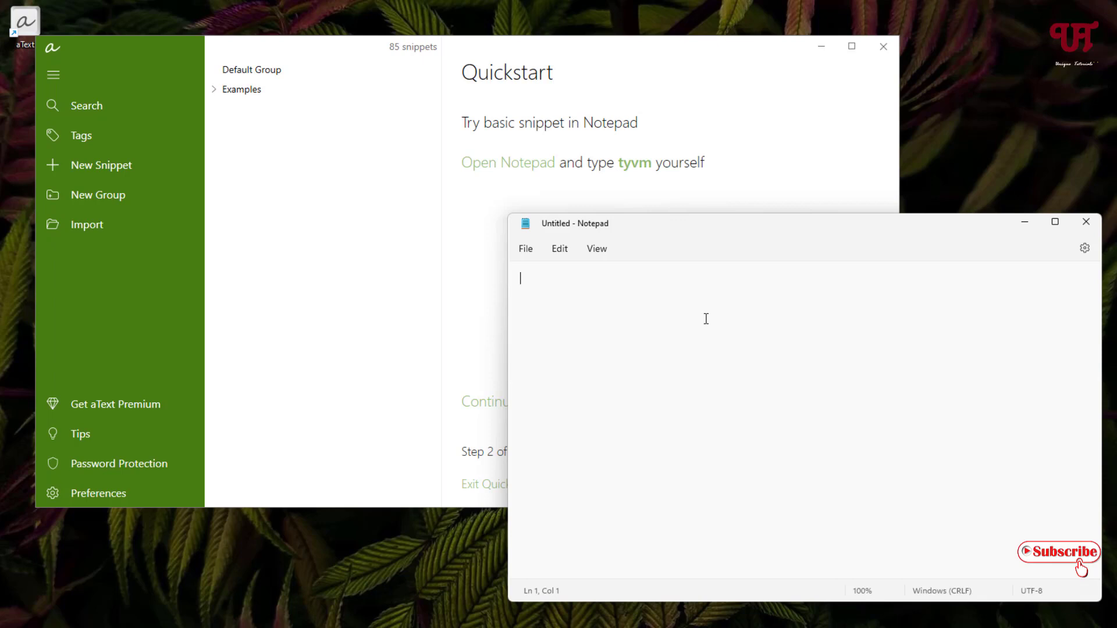
pyautogui.write('tyvm')
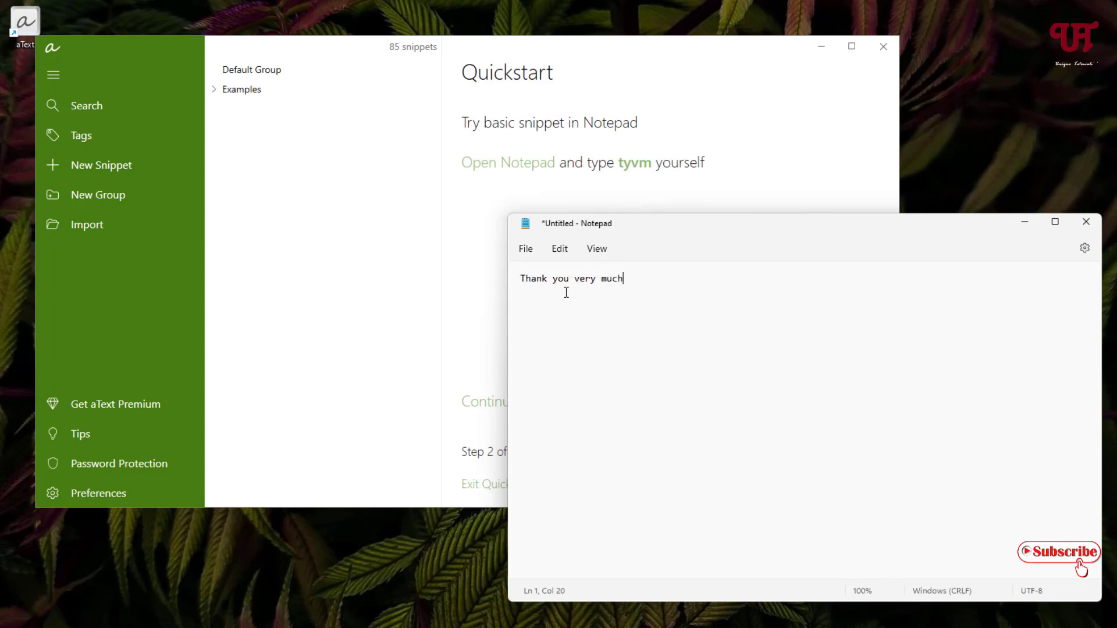
pyautogui.click(1083, 221)
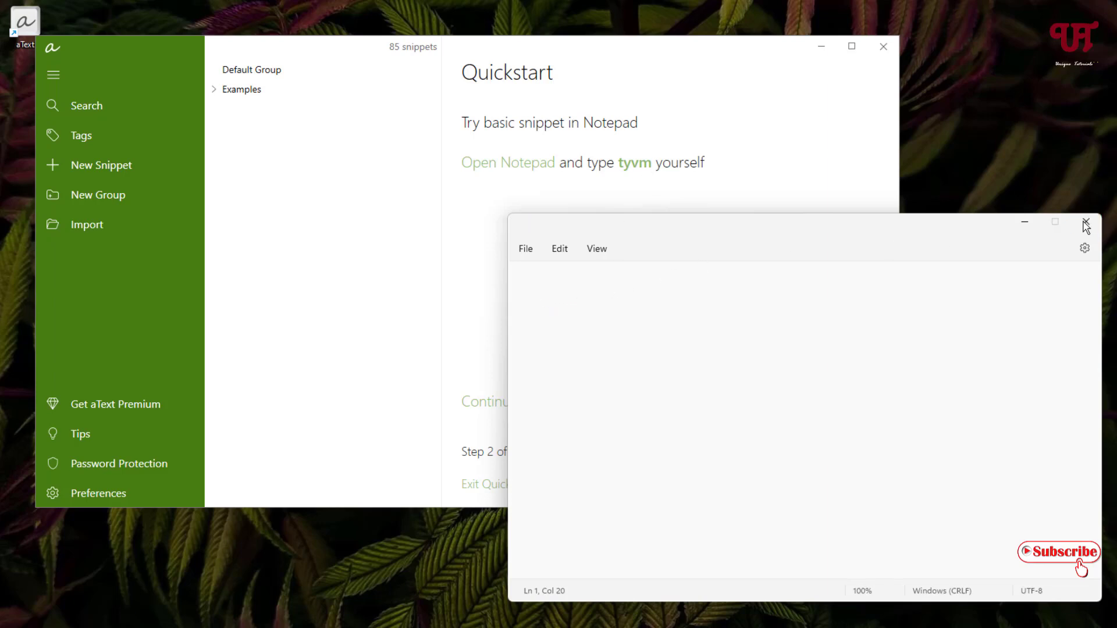
pyautogui.click(809, 447)
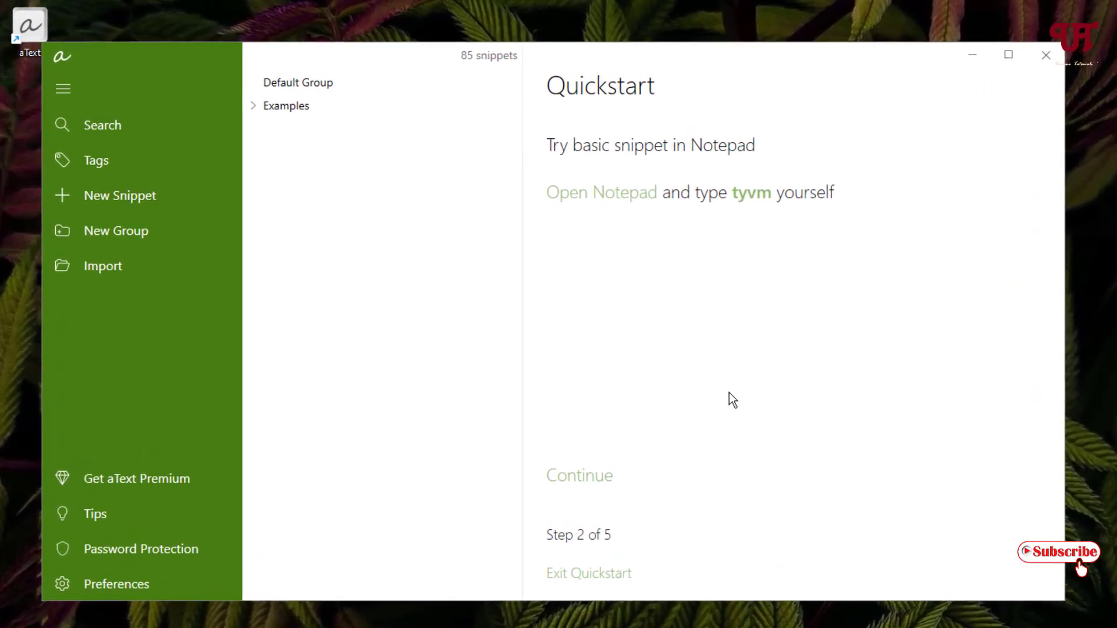
# Go through the remaining Quickstart steps and finish the Quickstart
pyautogui.click(591, 489)
pyautogui.click(591, 488)
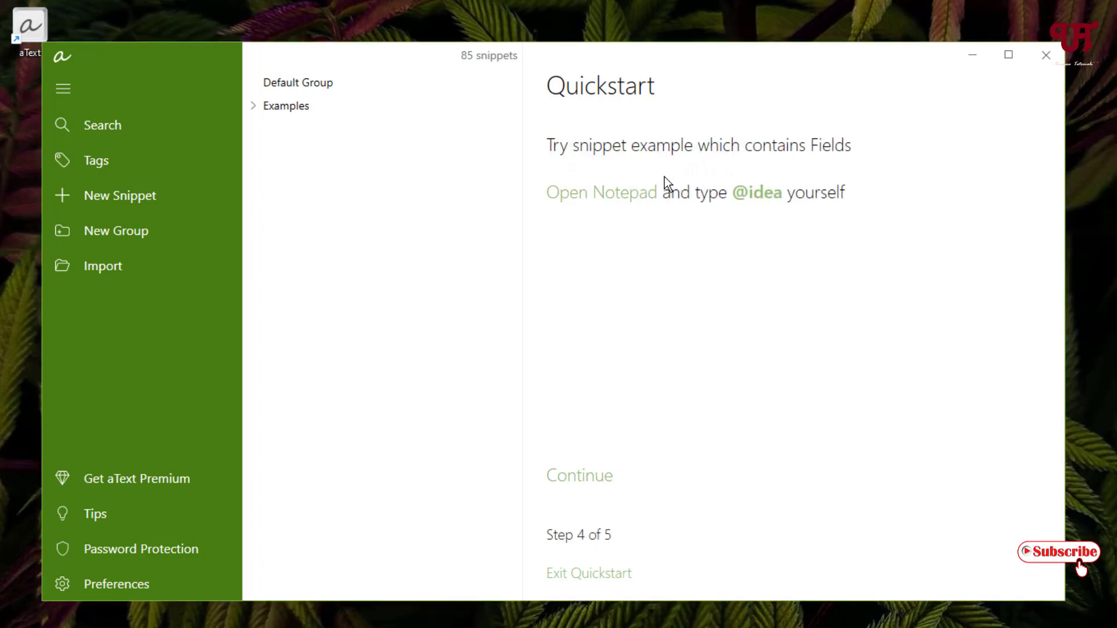
pyautogui.click(601, 487)
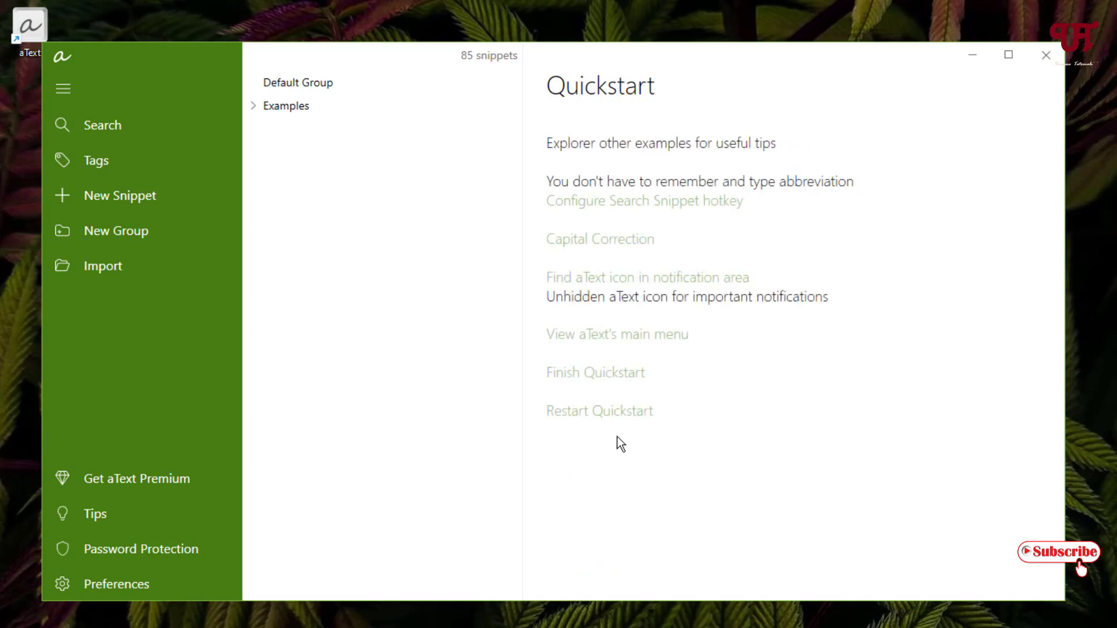
pyautogui.click(595, 373)
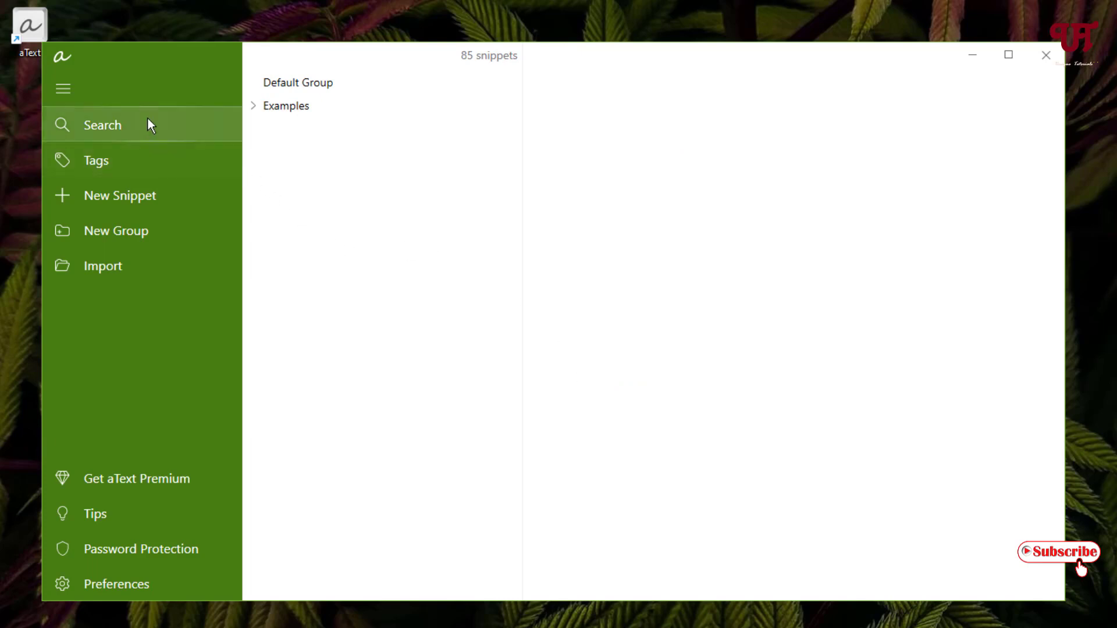
# Show the snippet search bar and the tags, and add an empty snippet to Default Group
pyautogui.click(112, 127)
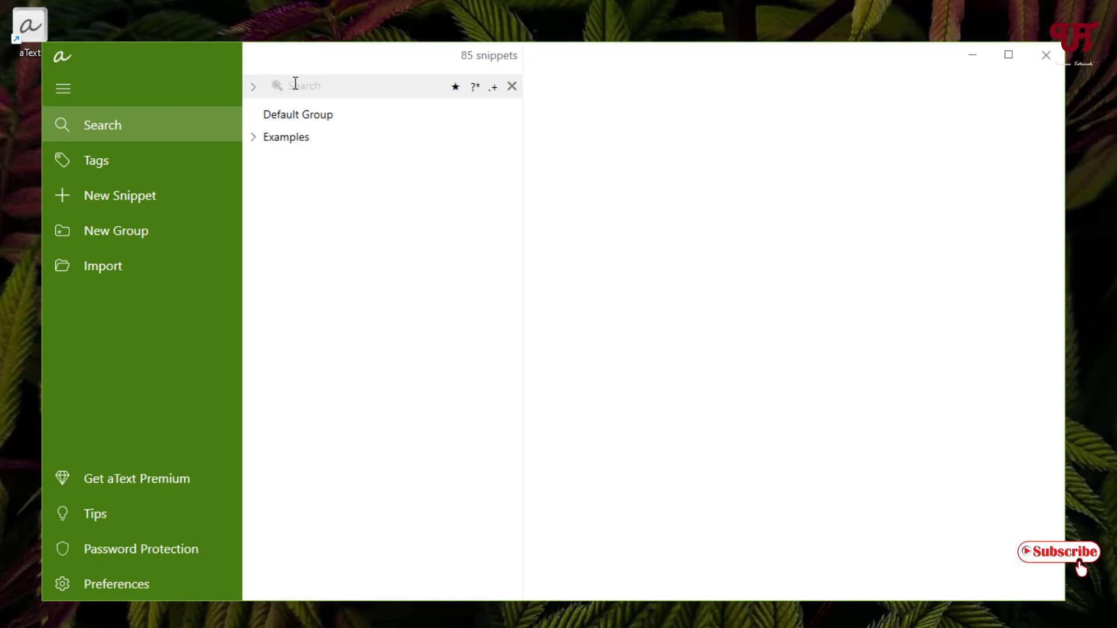
pyautogui.click(95, 169)
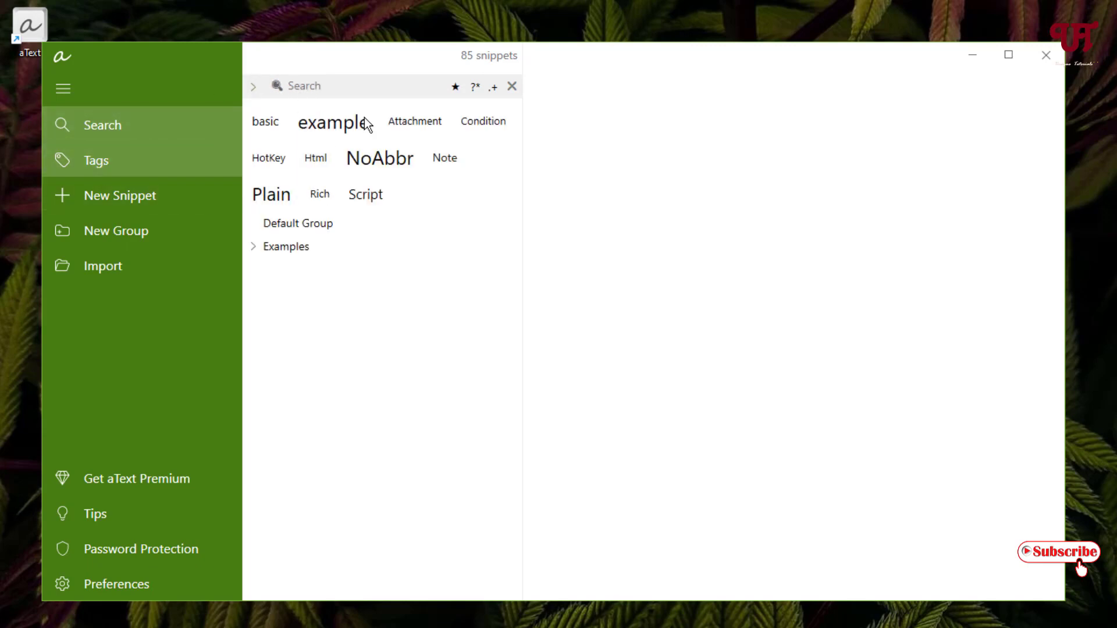
pyautogui.click(117, 202)
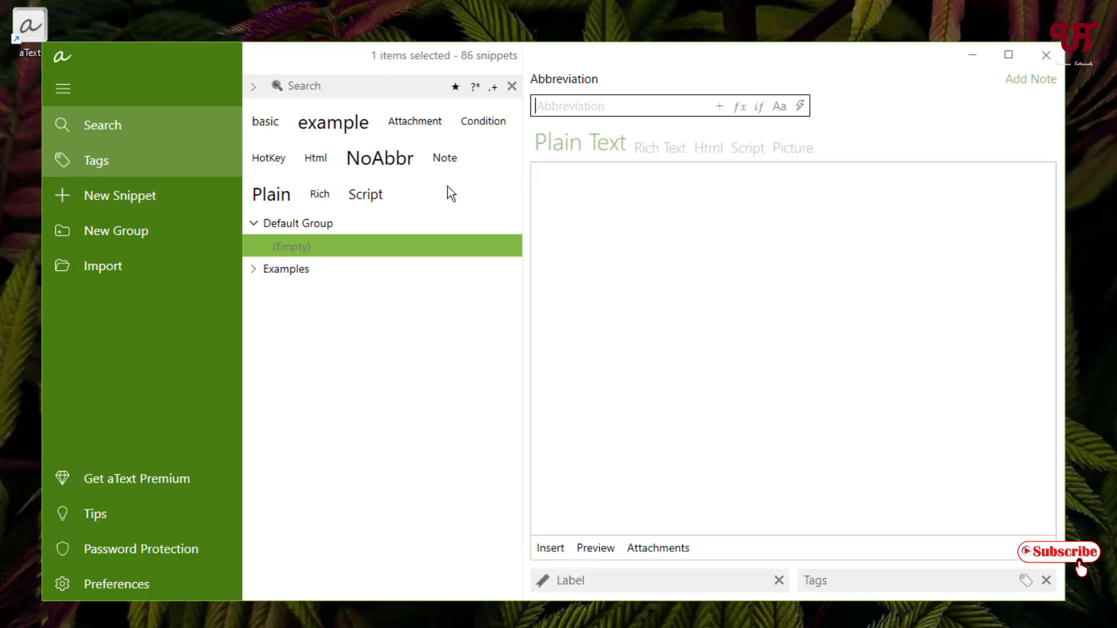
# Create a new snippet group named tutorials
pyautogui.click(113, 232)
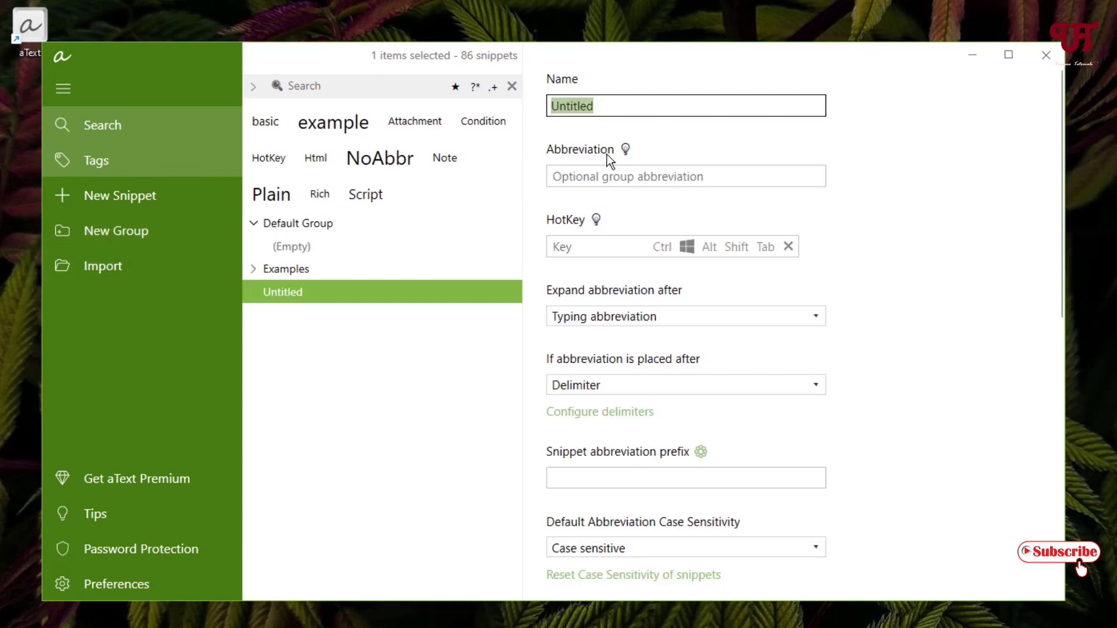
pyautogui.click(594, 106)
pyautogui.moveTo(593, 106); pyautogui.dragTo(547, 108)
pyautogui.write('tutorials')
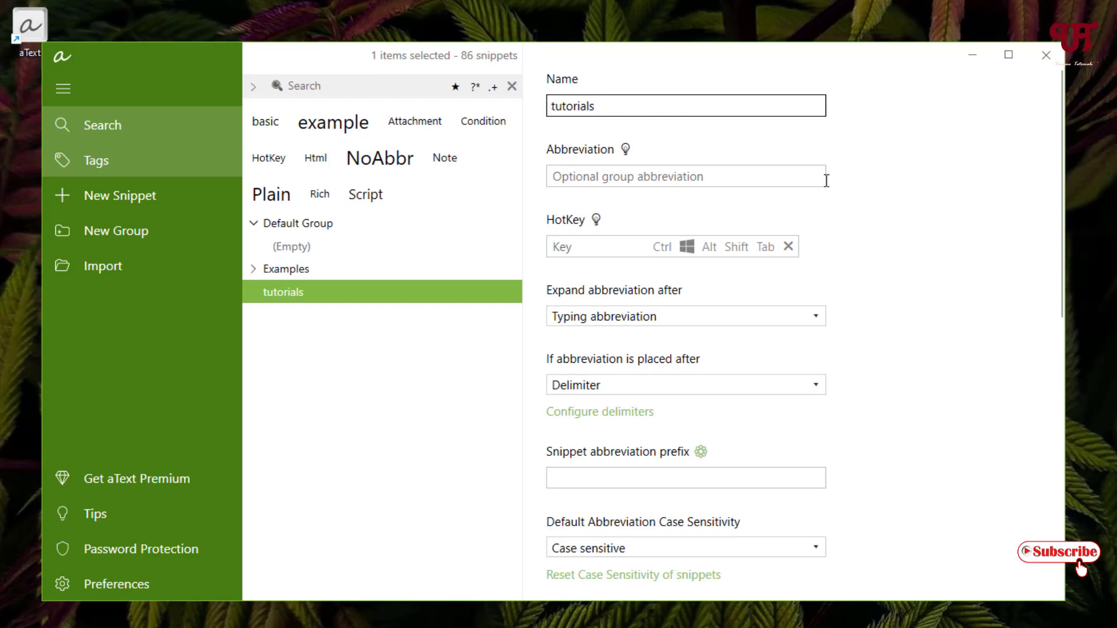
pyautogui.click(915, 194)
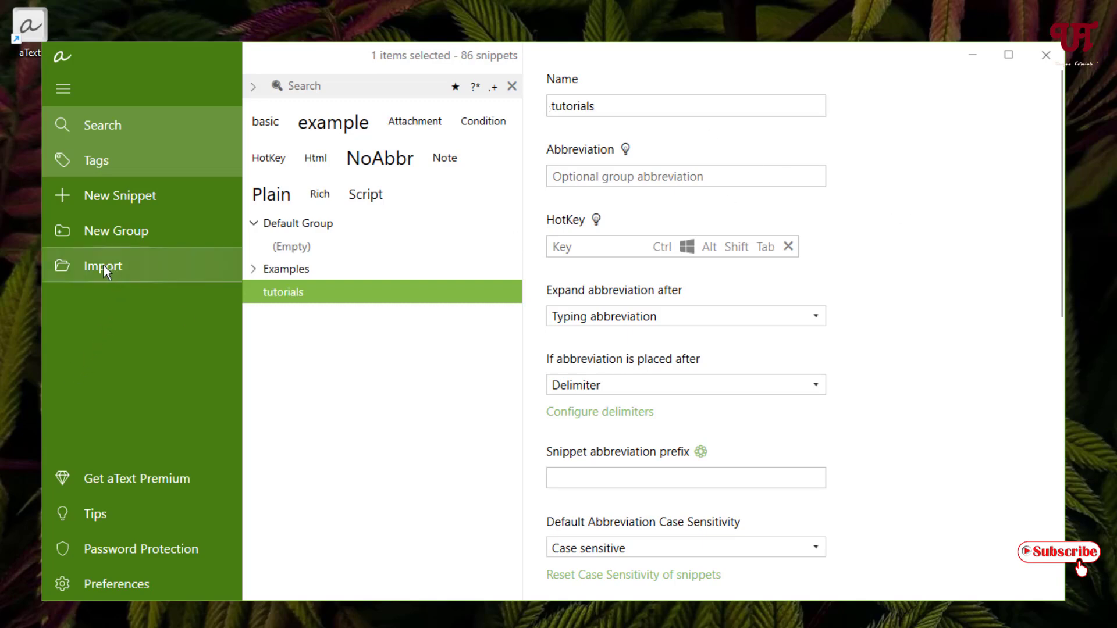
# Check which file types can be imported as snippets, and close the import dialog without choosing a file
pyautogui.click(174, 270)
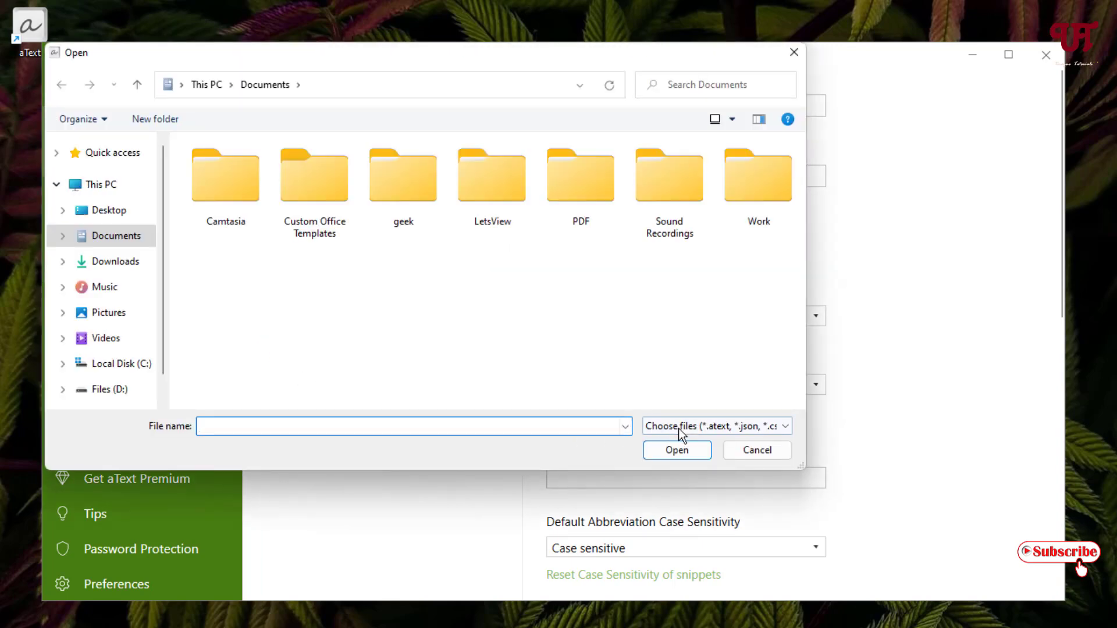
pyautogui.click(688, 427)
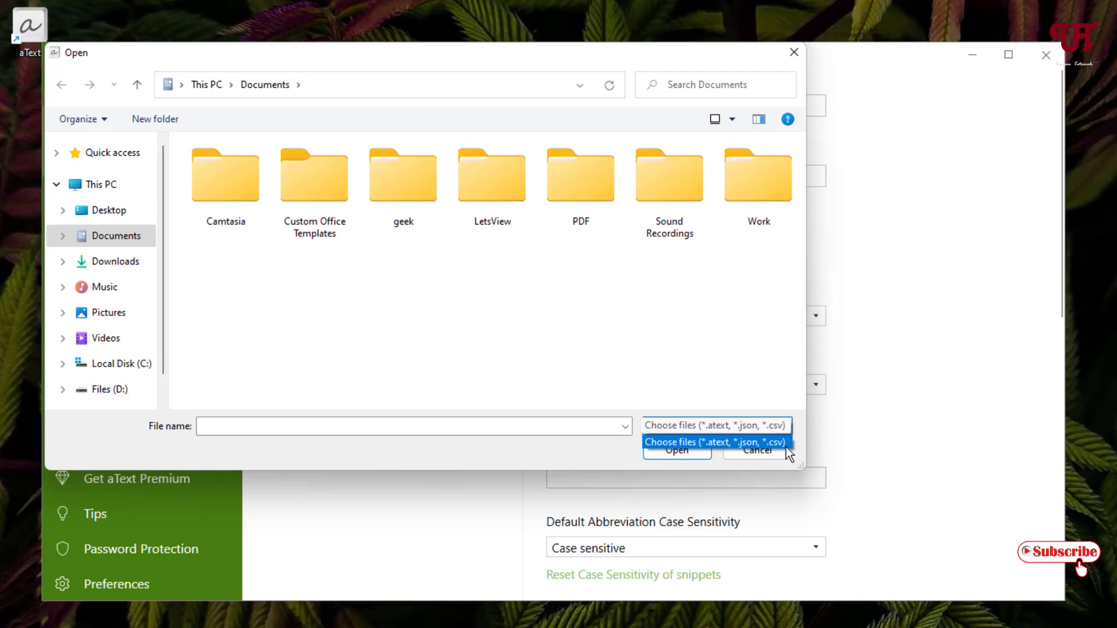
pyautogui.click(744, 330)
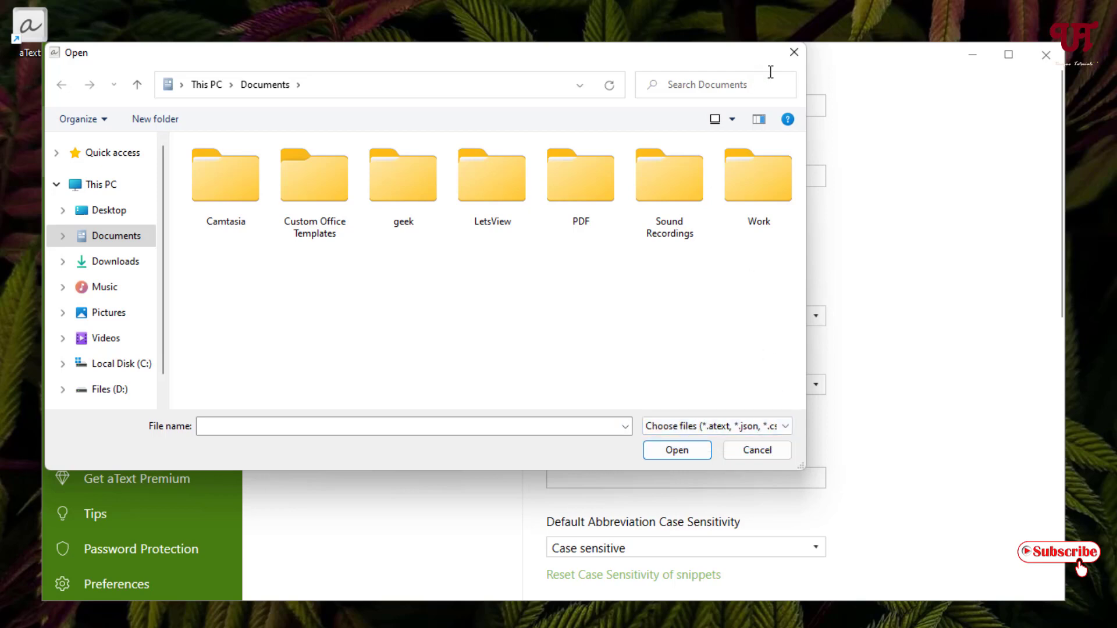
pyautogui.click(795, 54)
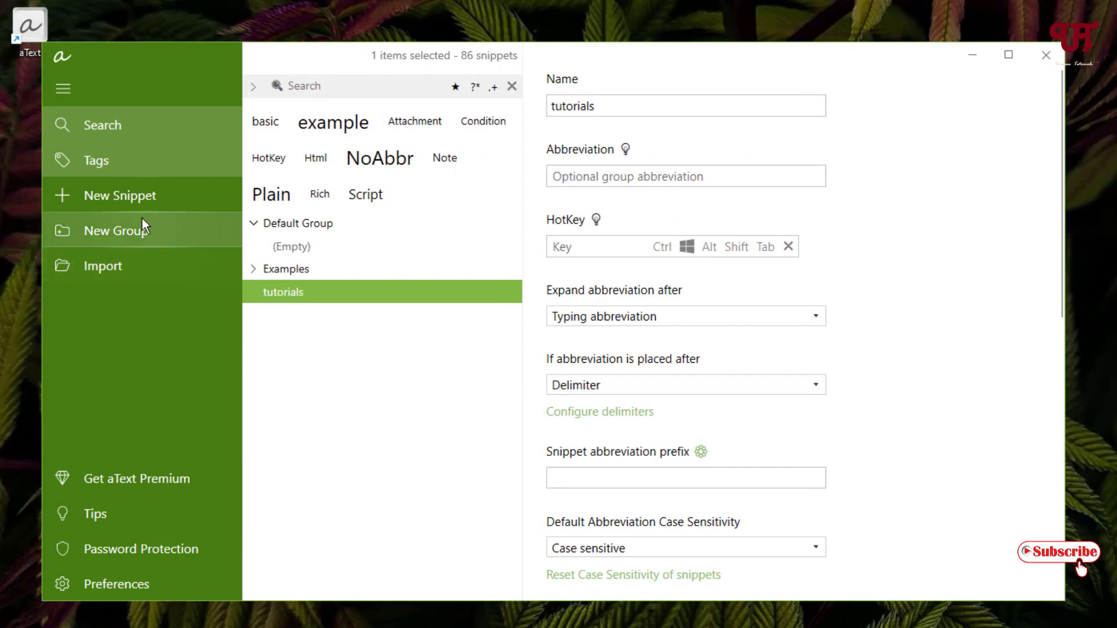
# Add an empty snippet to the tutorials group and hide the tags and the search bar
pyautogui.click(145, 197)
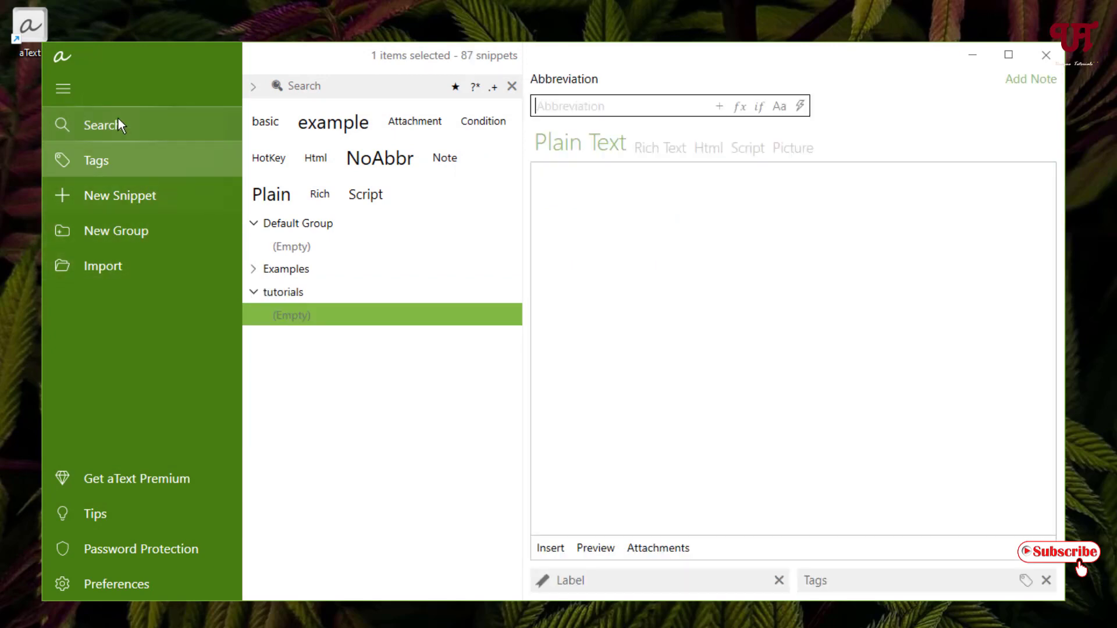
pyautogui.click(102, 156)
# Expand the Examples group and its Basic subgroup to view the sample snippets and their abbreviations
pyautogui.click(250, 129)
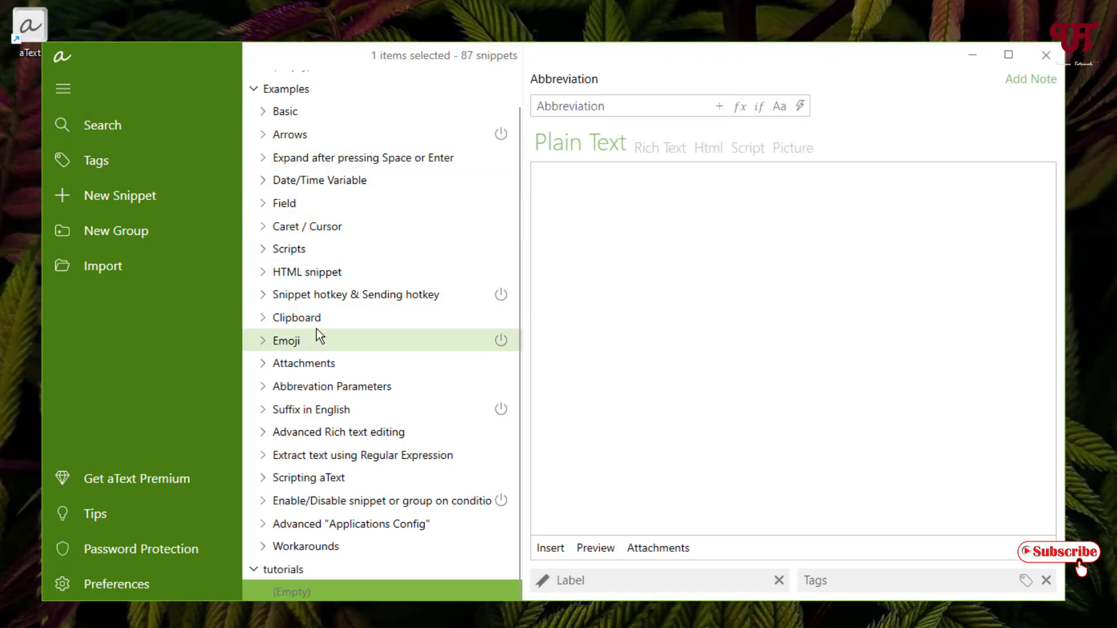
pyautogui.click(265, 113)
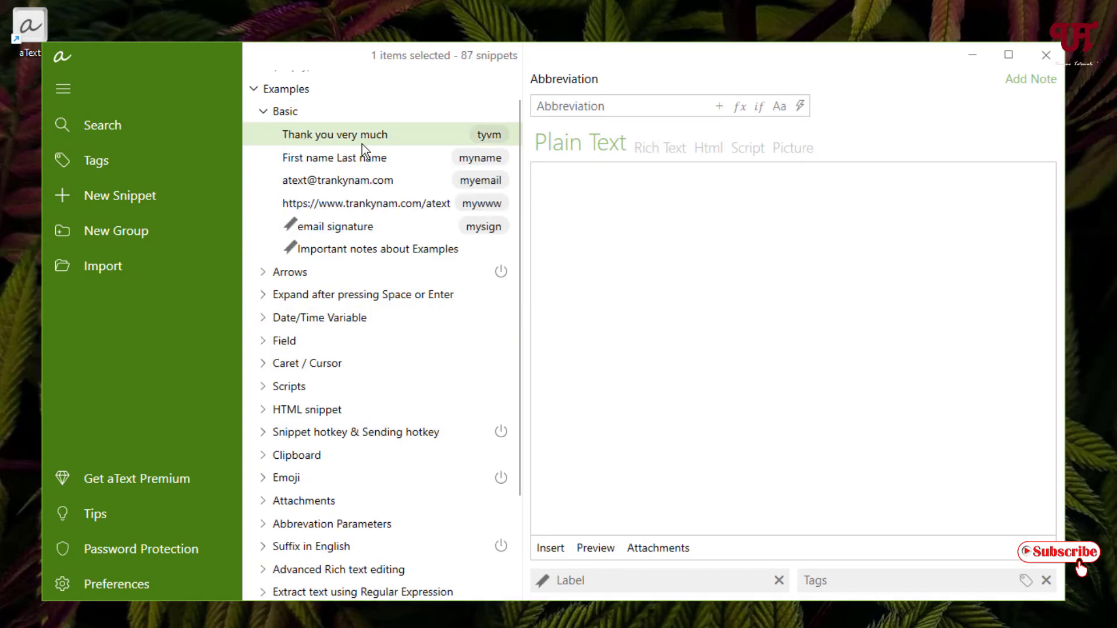
# View the content of the "Thank you very much" snippet, and collapse the Basic and Examples groups
pyautogui.click(477, 137)
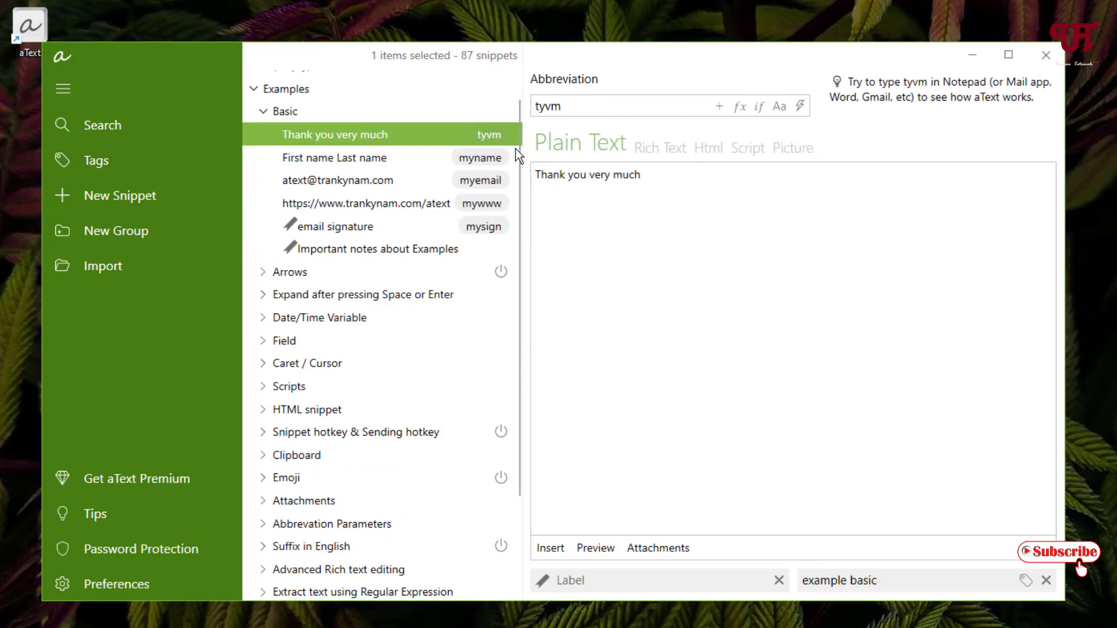
pyautogui.click(263, 111)
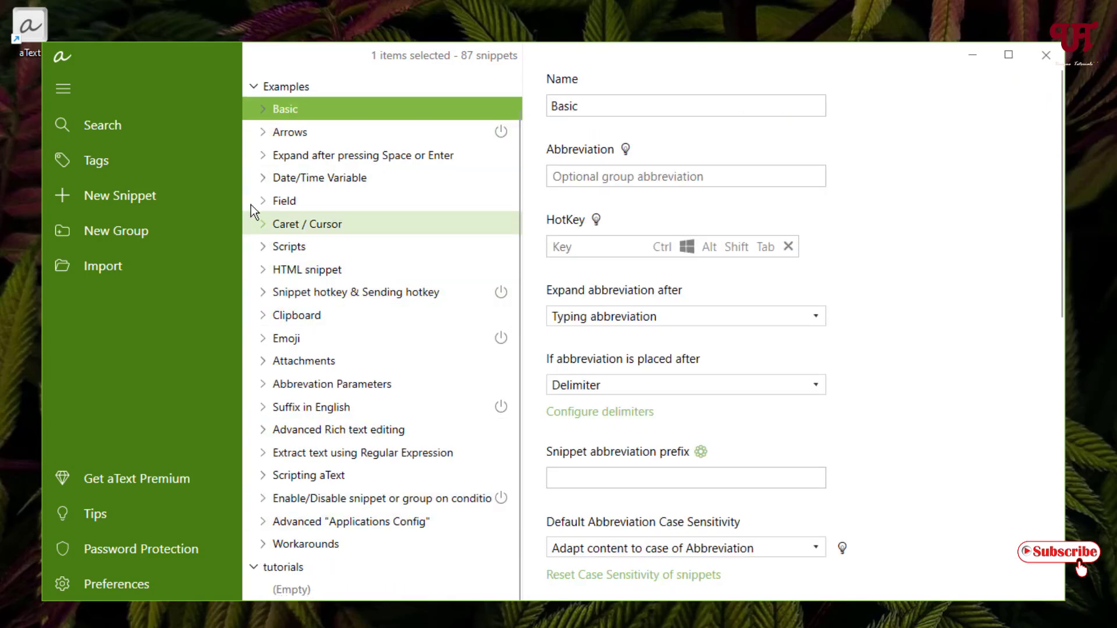
pyautogui.click(259, 85)
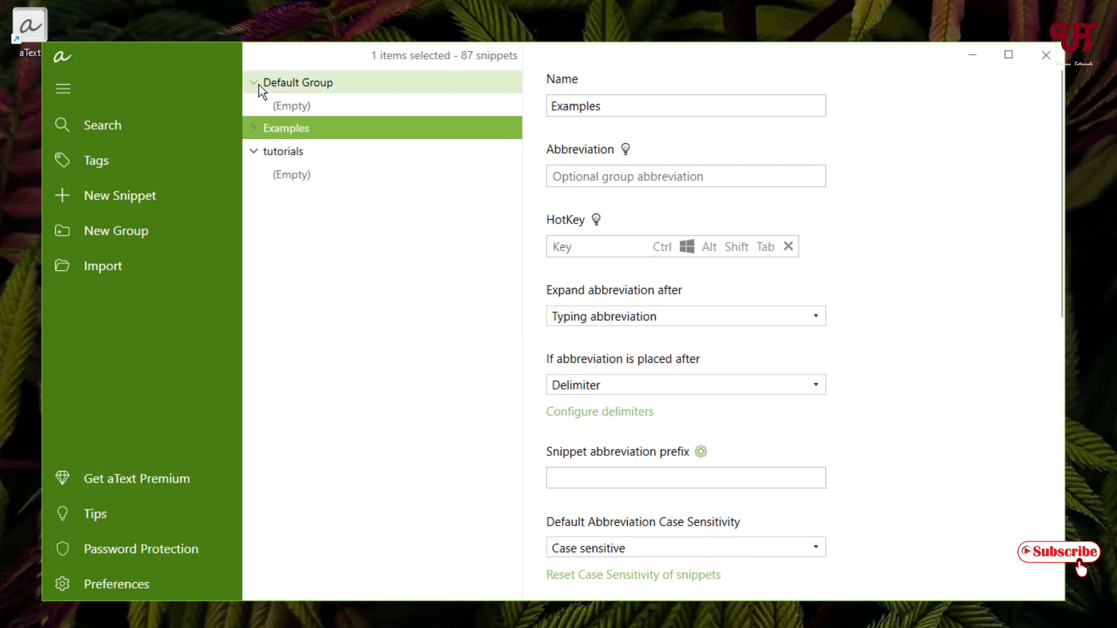
# Add a new snippet to the tutorials group with the abbreviation uniqtuto
pyautogui.click(279, 154)
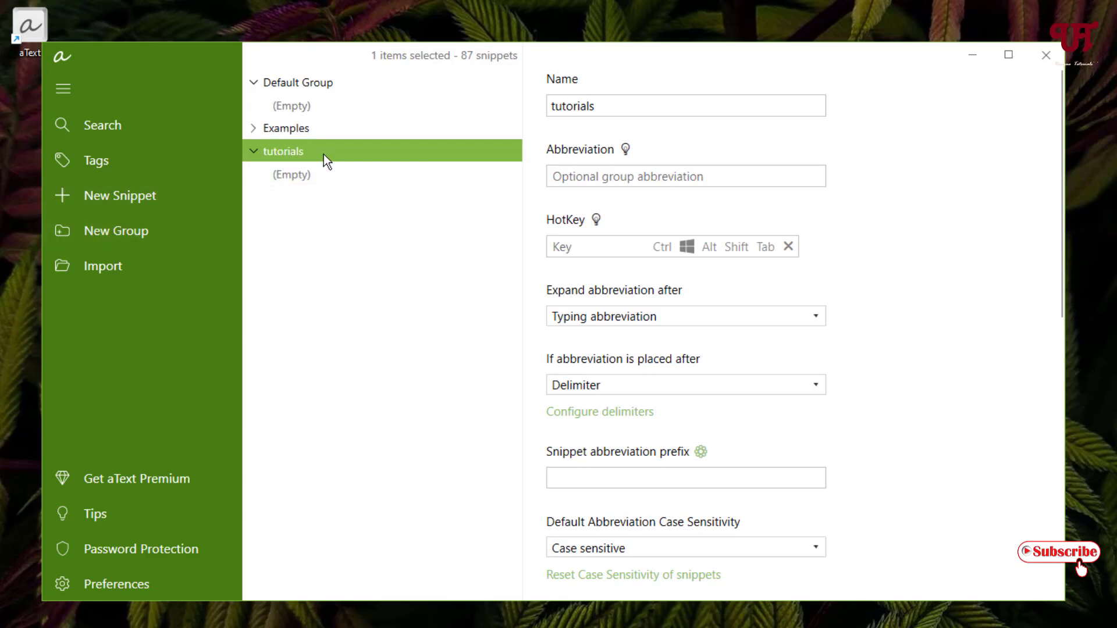
pyautogui.click(135, 196)
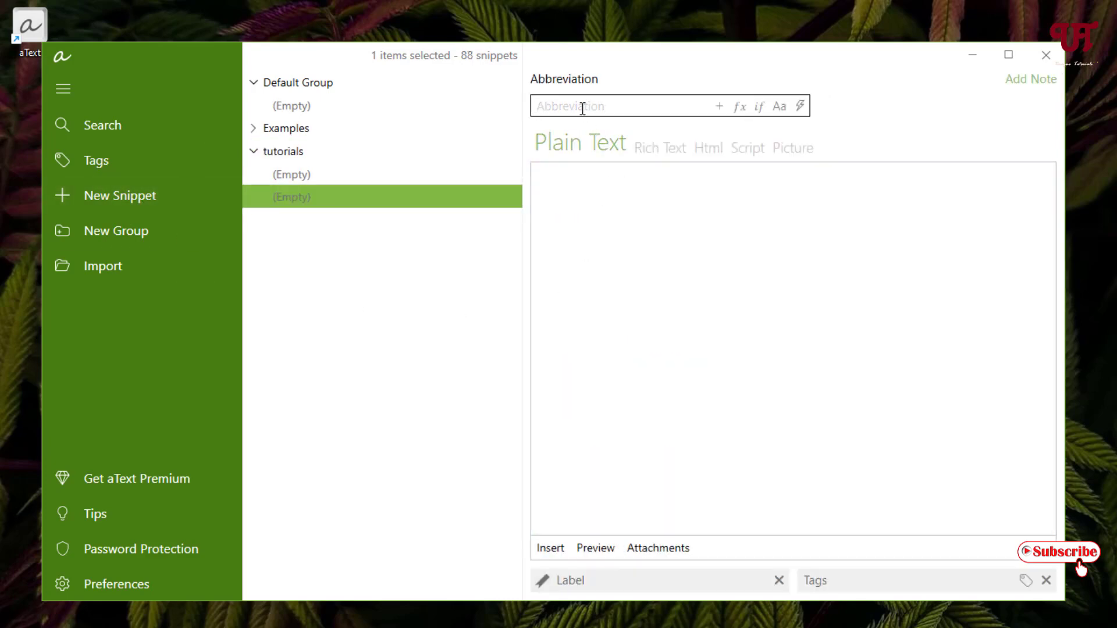
pyautogui.write('uniqtuto')
# Enter the snippet's plain text as "hello everyone it's me", followed by the presenter's name and "from Uniquetutorials."
pyautogui.click(563, 174)
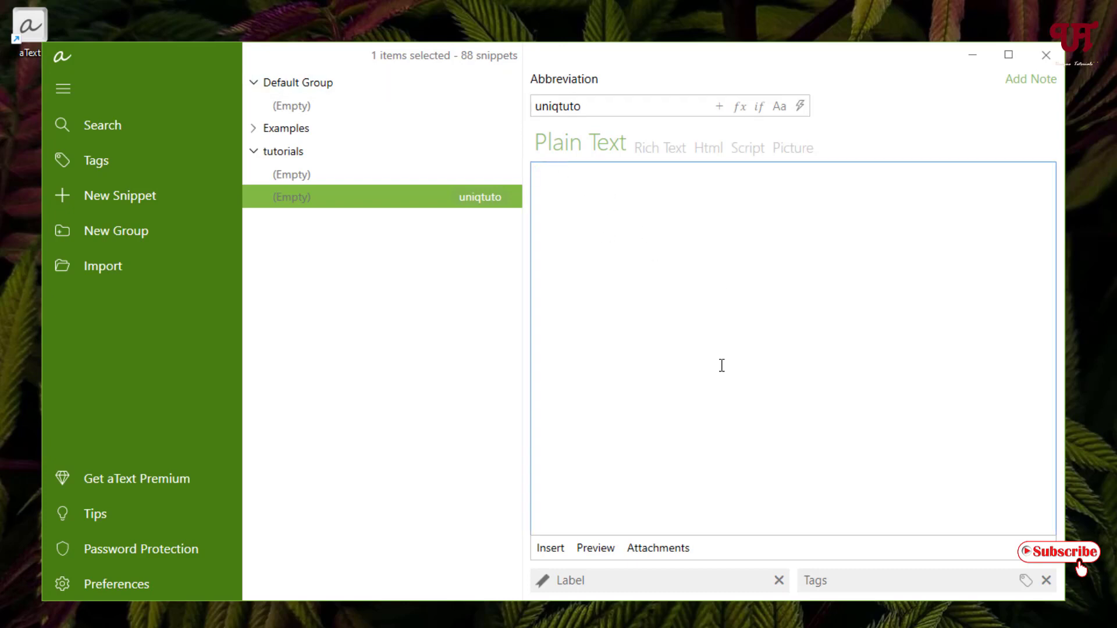
pyautogui.write("hello everyone it's me J")
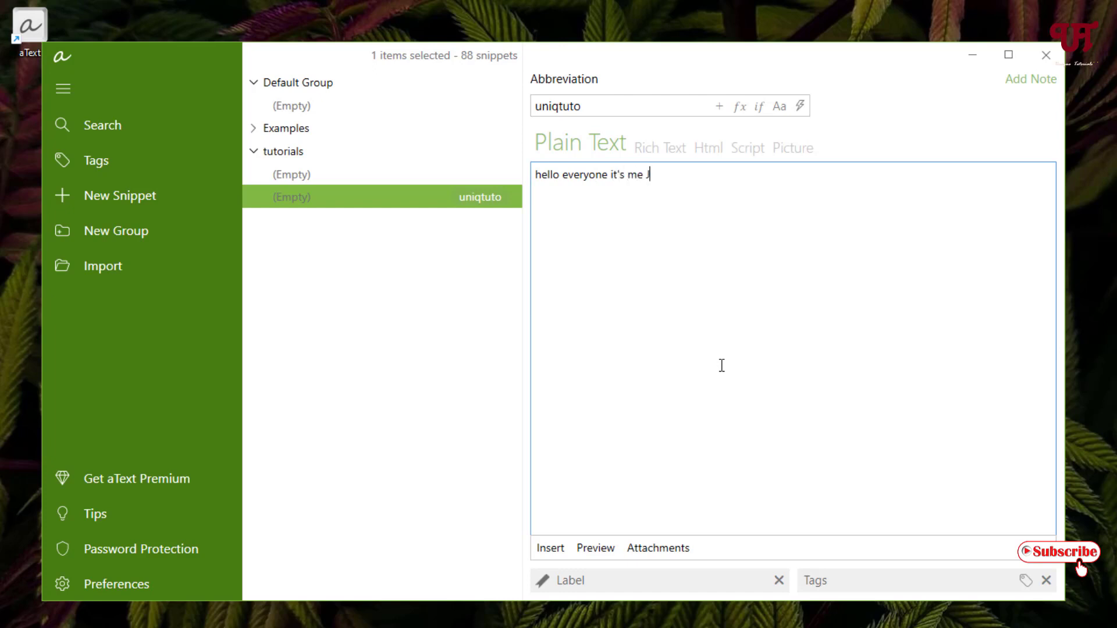
pyautogui.write('B from Uniquetutorials')
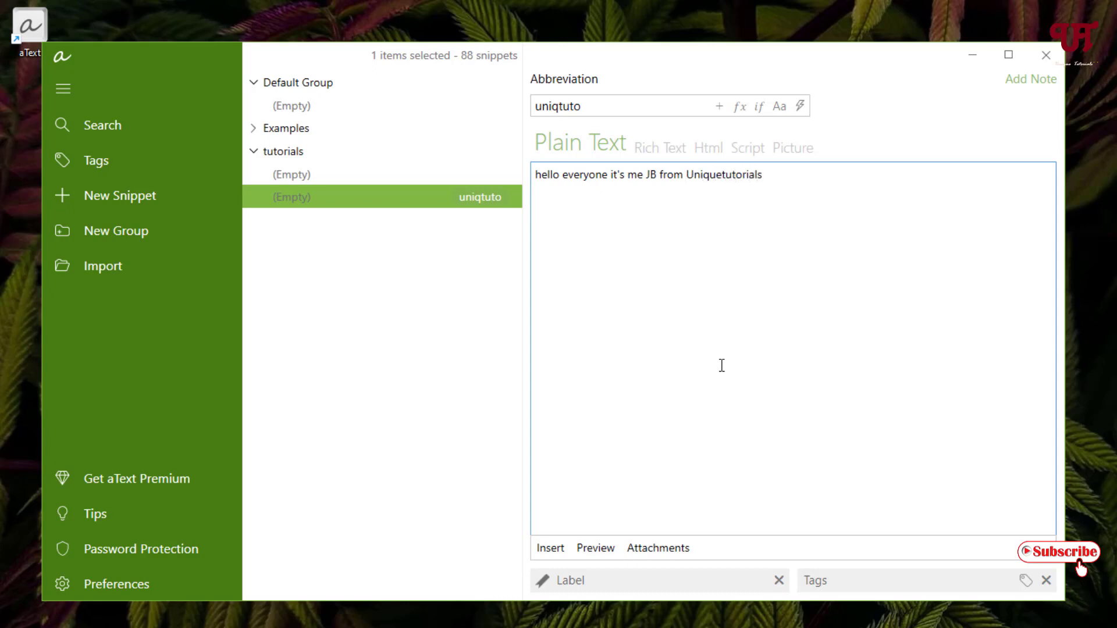
pyautogui.write('.')
pyautogui.click(731, 361)
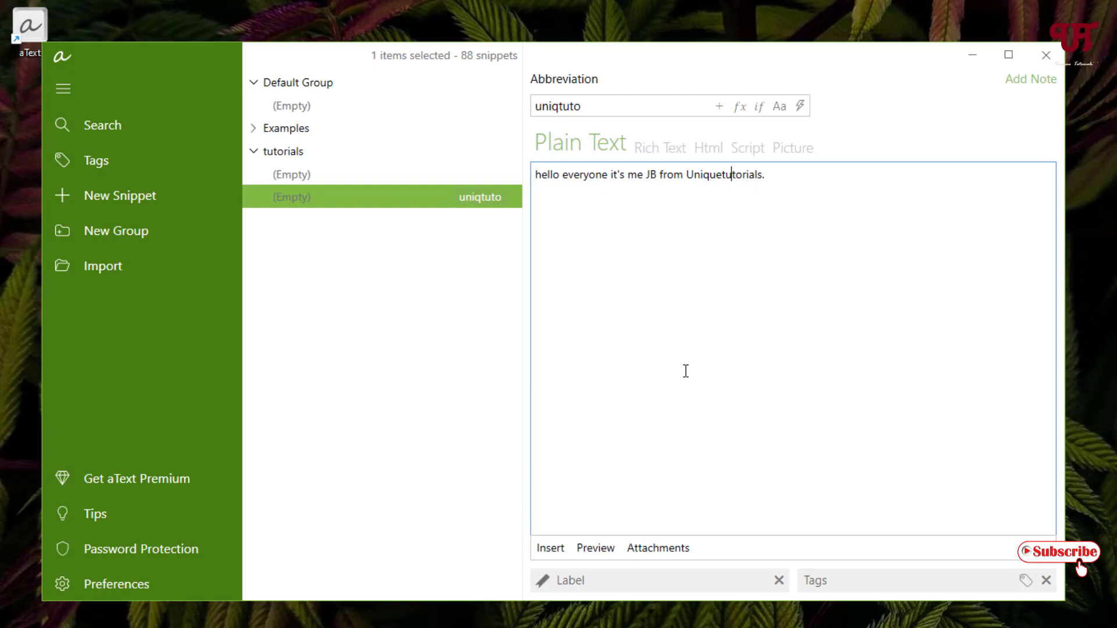
# Label the uniqtuto snippet tutorials and give it the tag unique
pyautogui.click(578, 580)
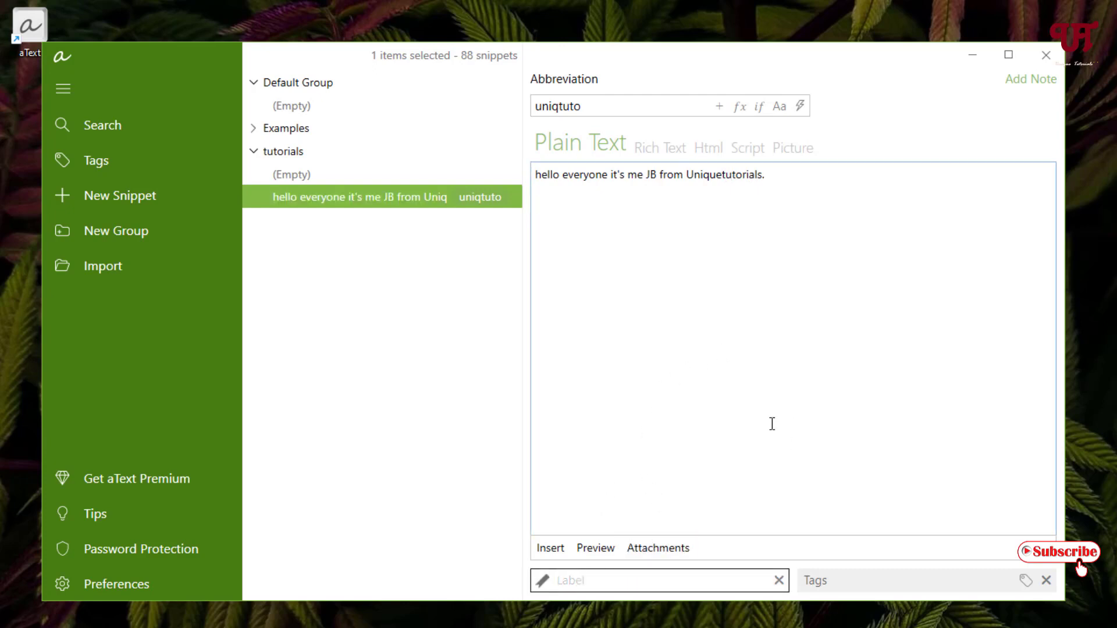
pyautogui.write('tut')
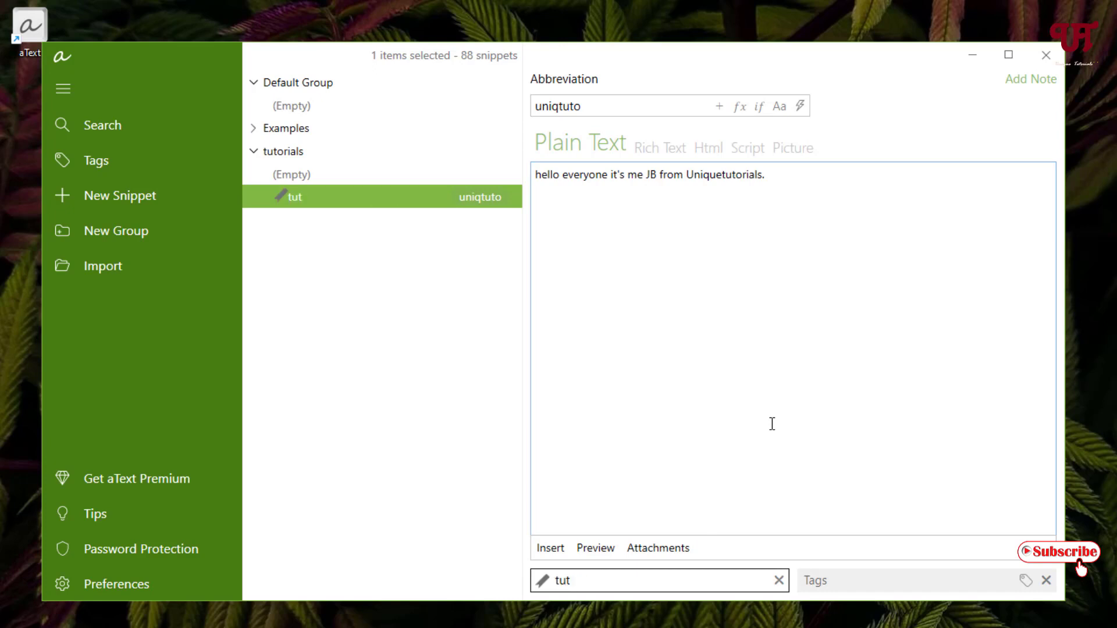
pyautogui.write('orials')
pyautogui.click(821, 579)
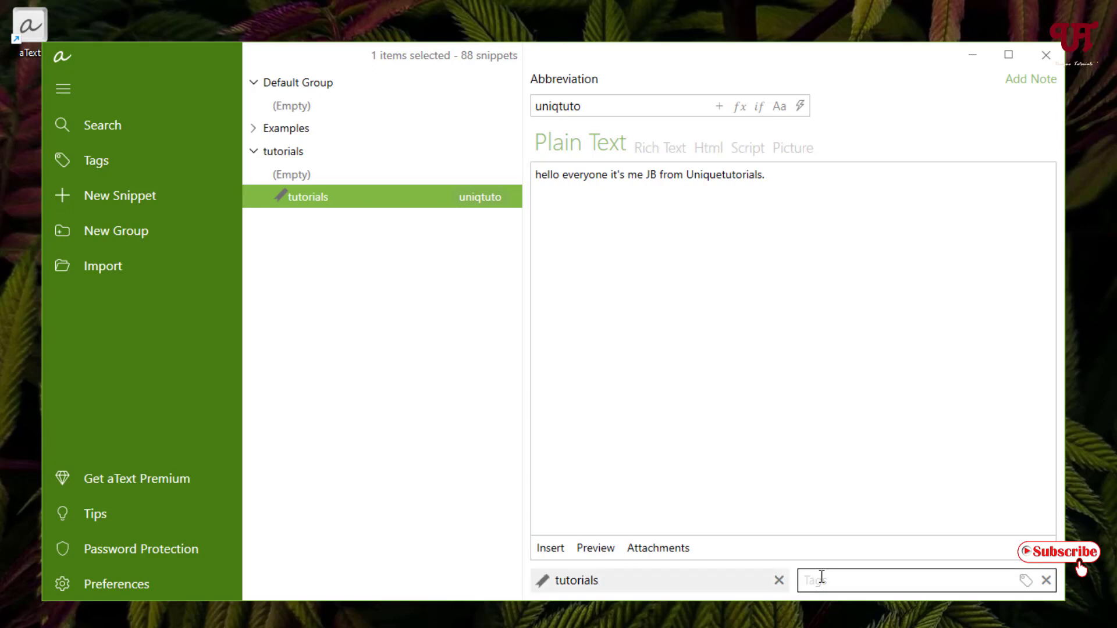
pyautogui.write('unique')
pyautogui.click(881, 452)
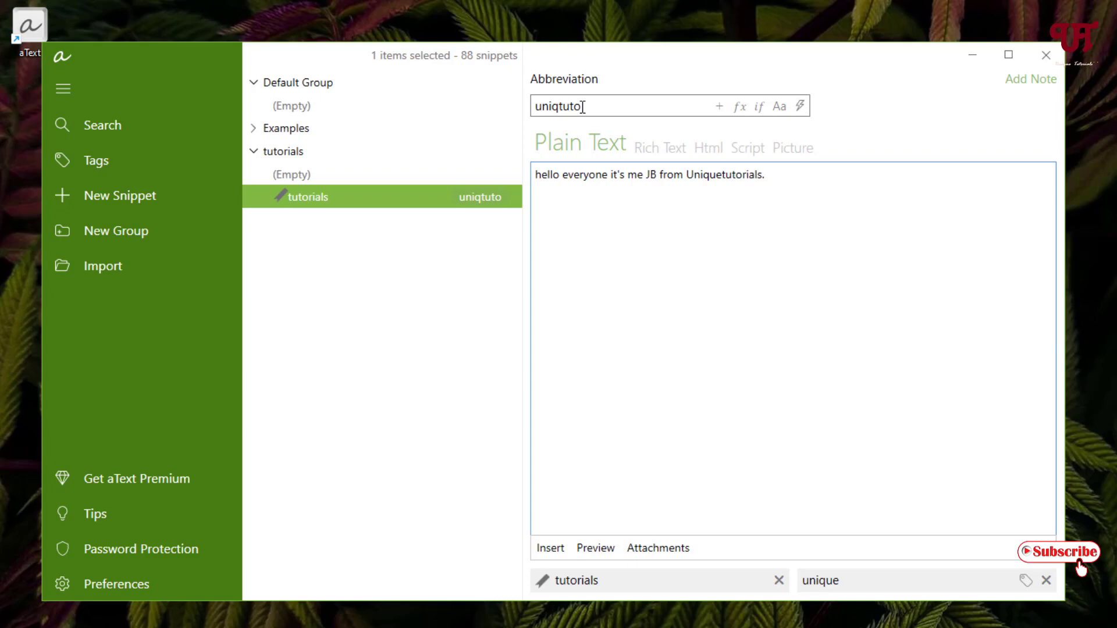
# Open a blank Notepad document and test the snippet by entering its abbreviation uniqtuto
pyautogui.click(966, 627)
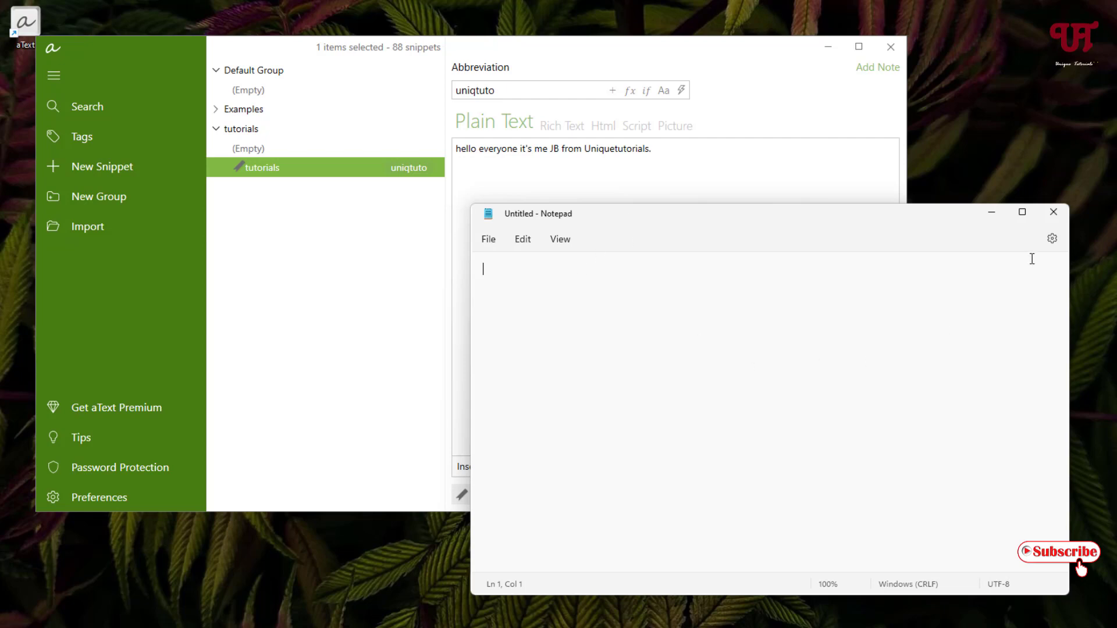
pyautogui.write('uniqtutorials.')
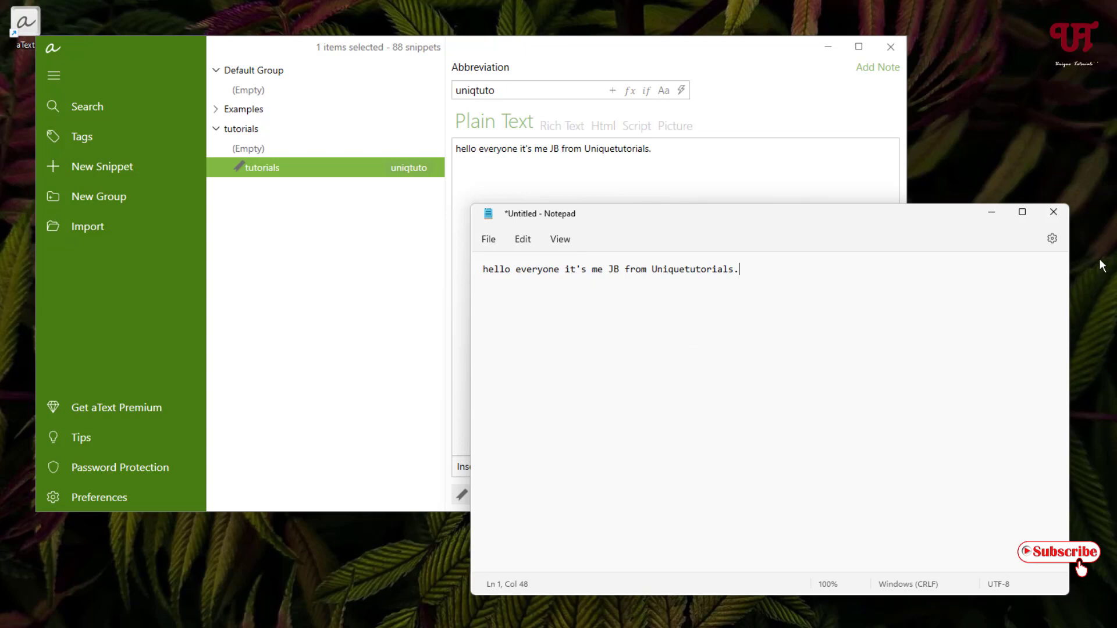
# Close Notepad without saving the test text, and close the aText window
pyautogui.click(1059, 219)
pyautogui.click(837, 445)
pyautogui.click(1054, 214)
pyautogui.click(773, 433)
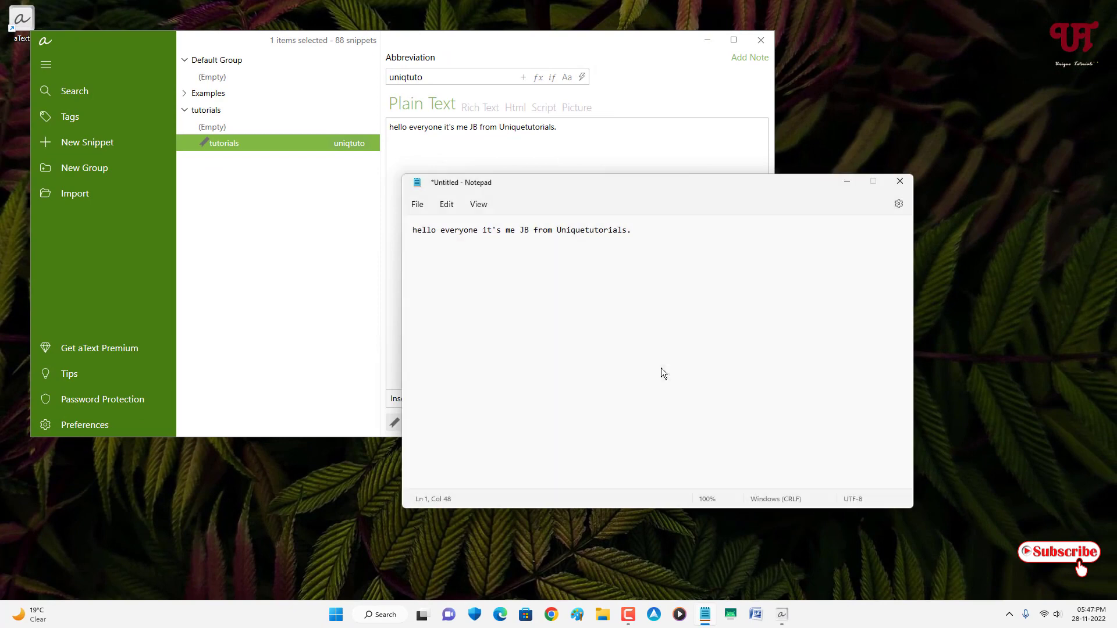
pyautogui.click(768, 35)
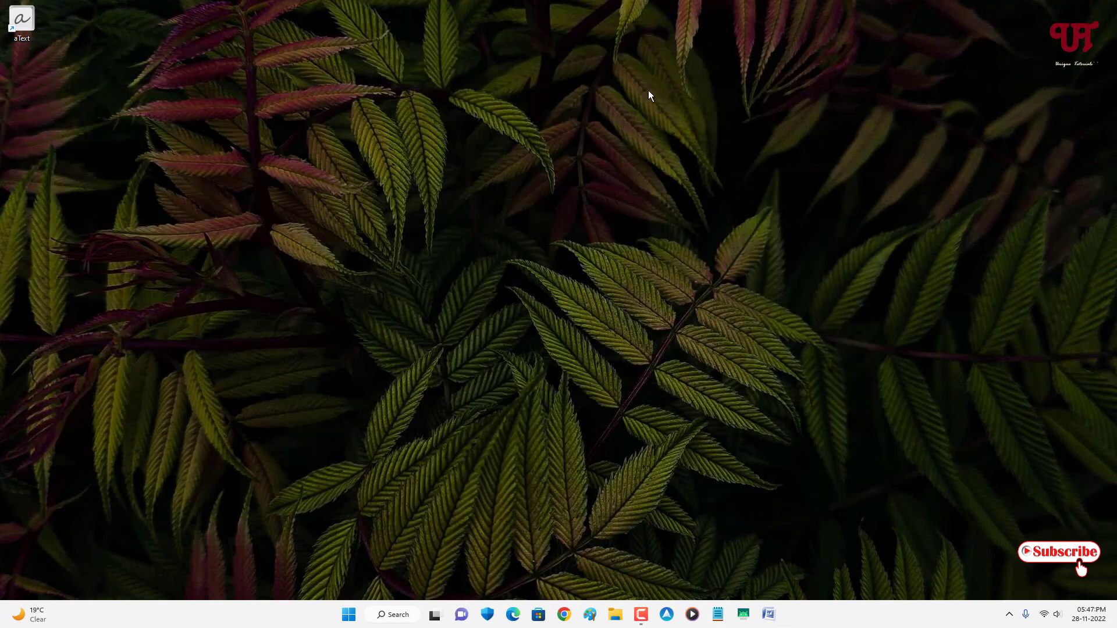